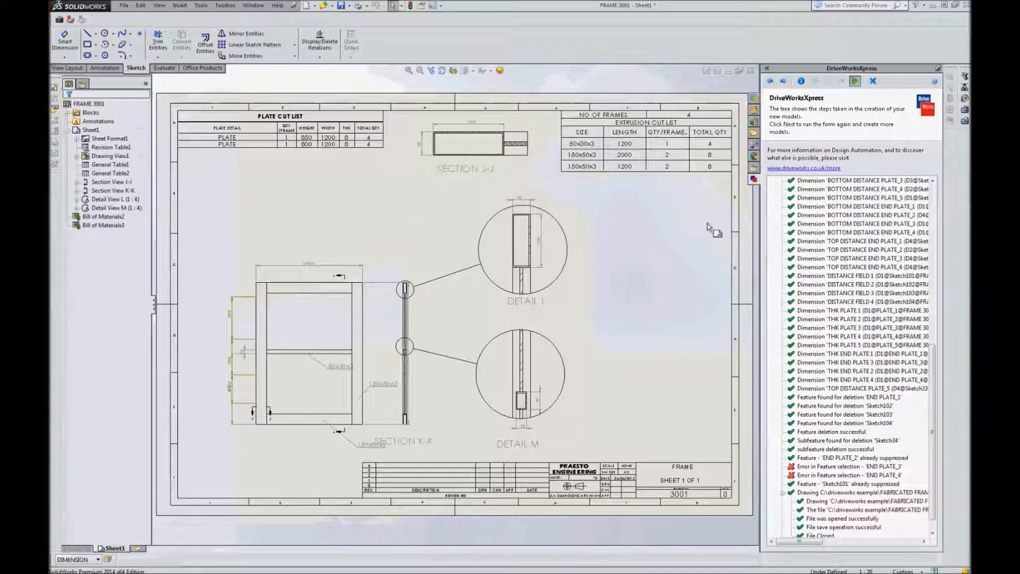
Reposition the front view on the FRAME 3001 sheet and delete its dangling field distance dimensions
mouse_move(641, 127)
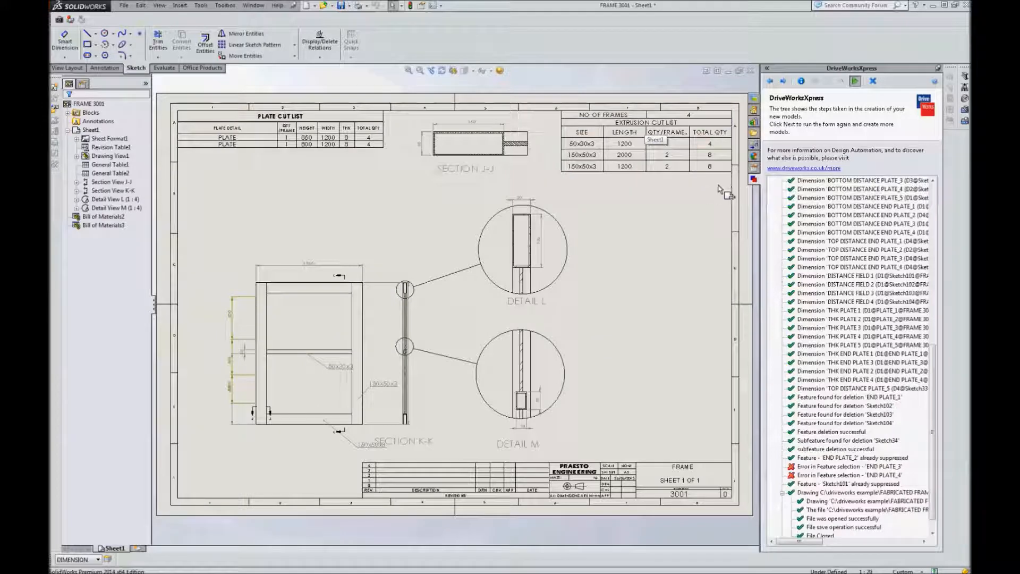
mouse_move(630, 110)
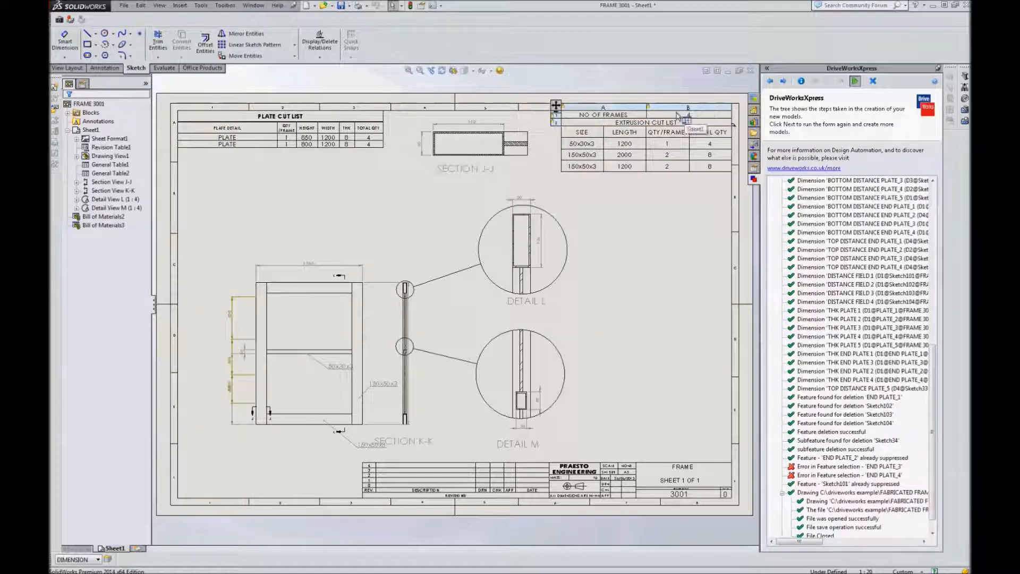
mouse_move(255, 114)
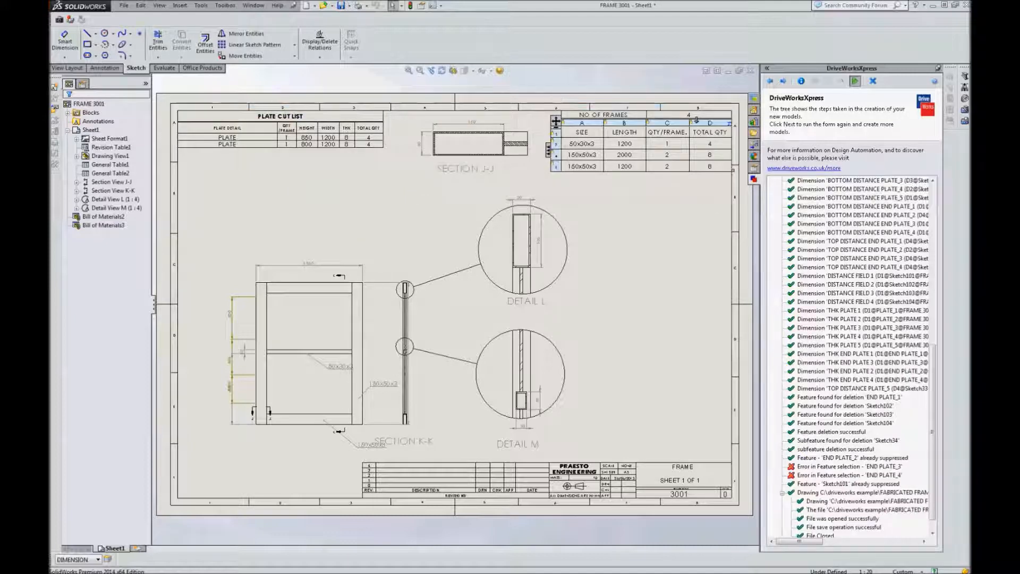
drag(251, 320, 232, 303)
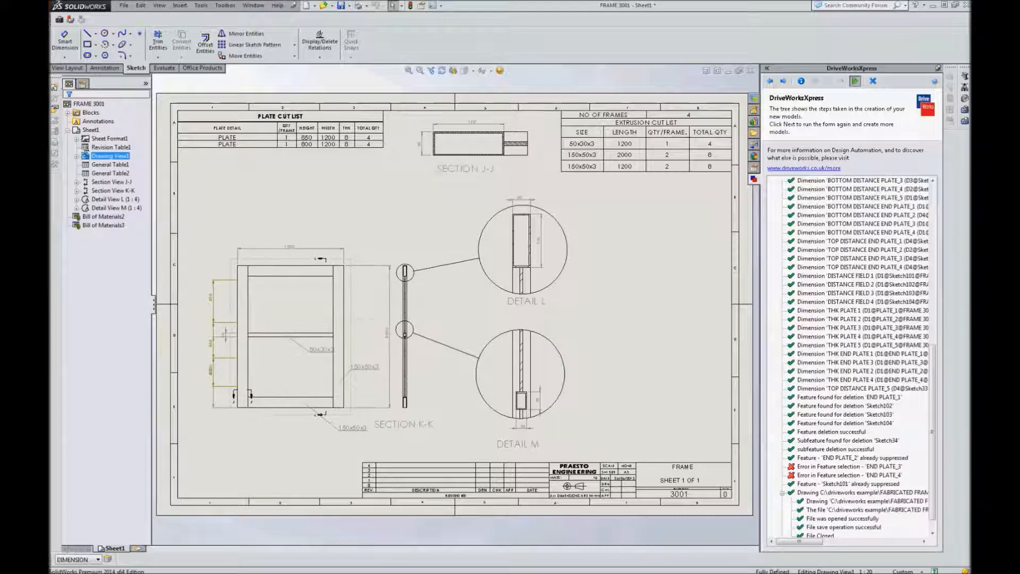
click(213, 280)
key(Delete)
click(214, 324)
key(Delete)
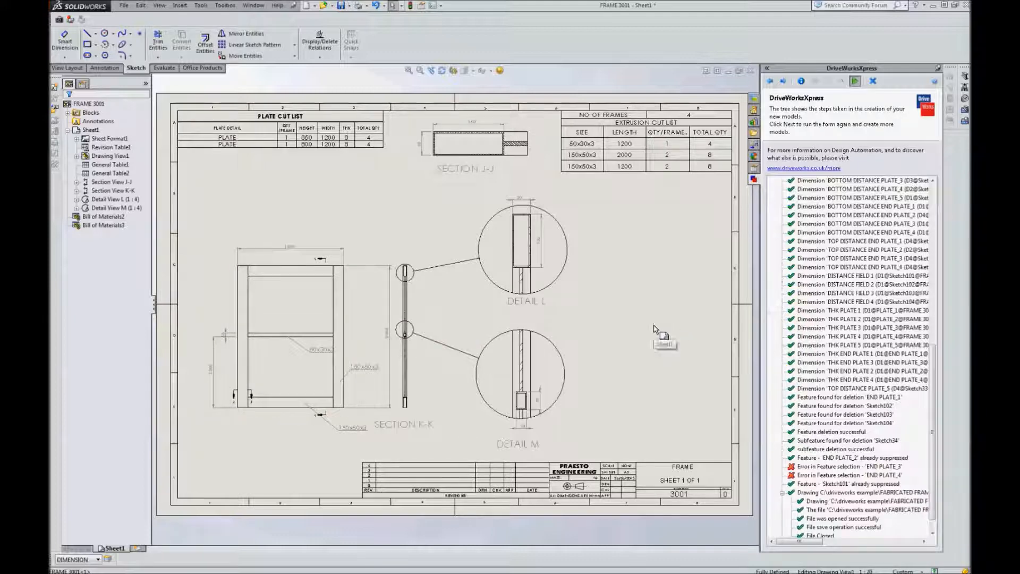
Save and close the FRAME 3001 drawing, and start a new DriveWorksXpress frame form
click(341, 7)
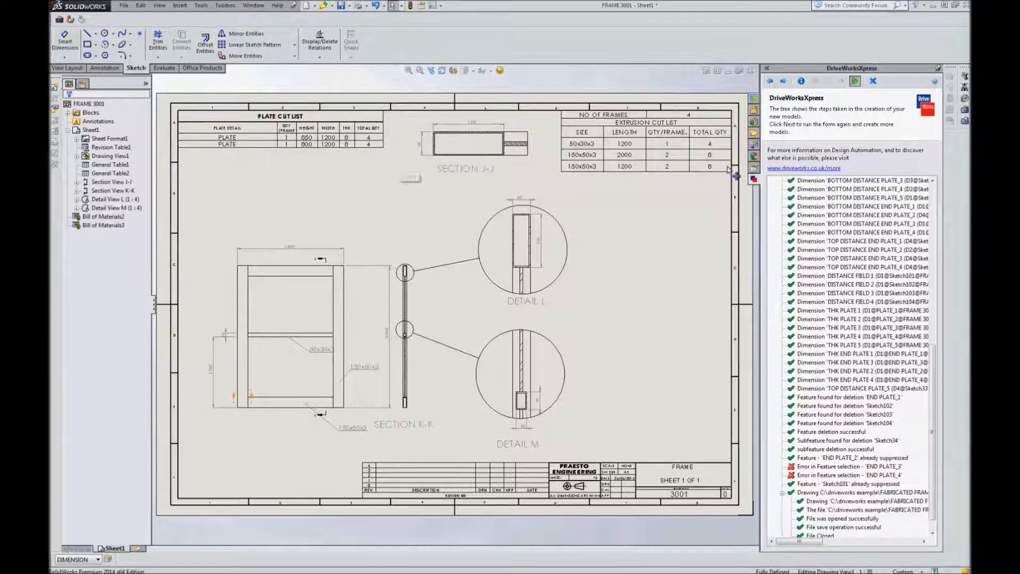
click(751, 72)
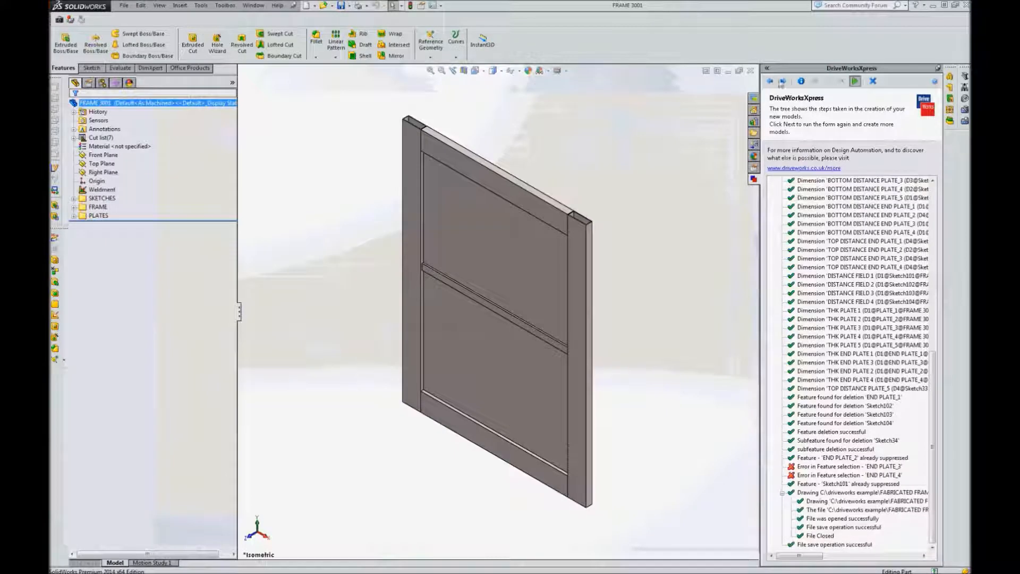
click(784, 81)
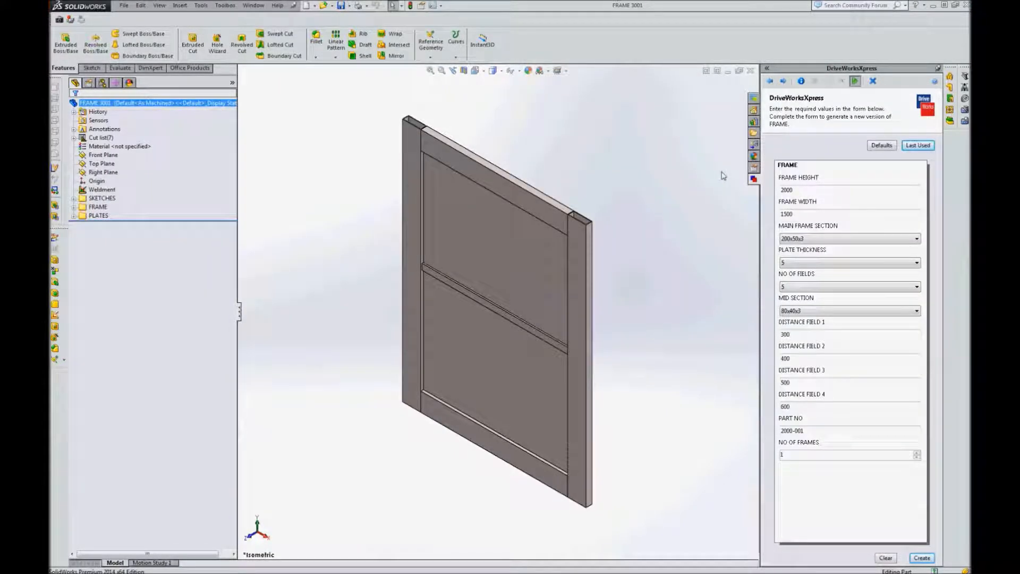
Set the frame height to 2500, the frame width to 1000 and the main frame section to 200x50x3
drag(811, 192, 737, 183)
click(792, 213)
click(792, 238)
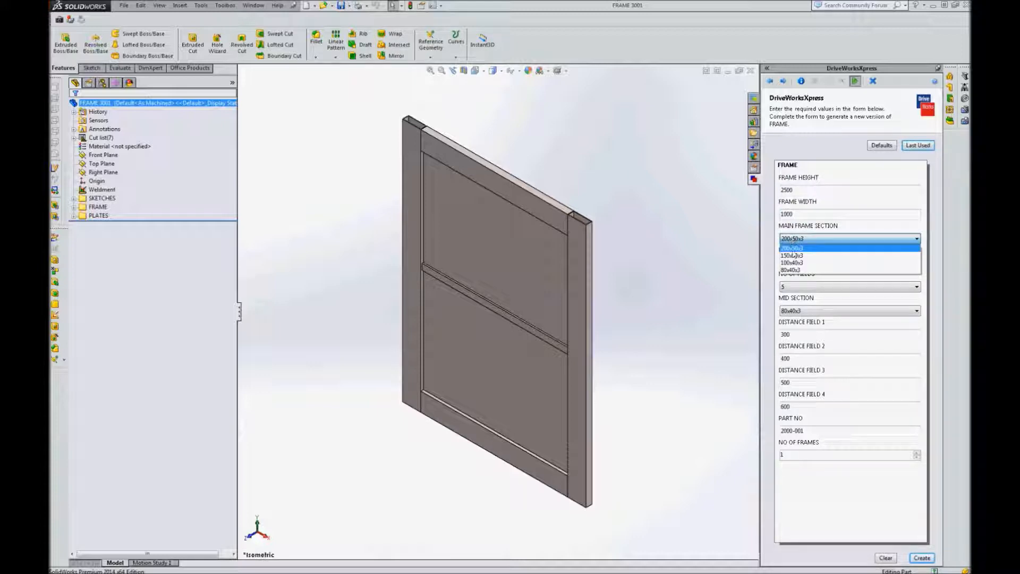
click(792, 249)
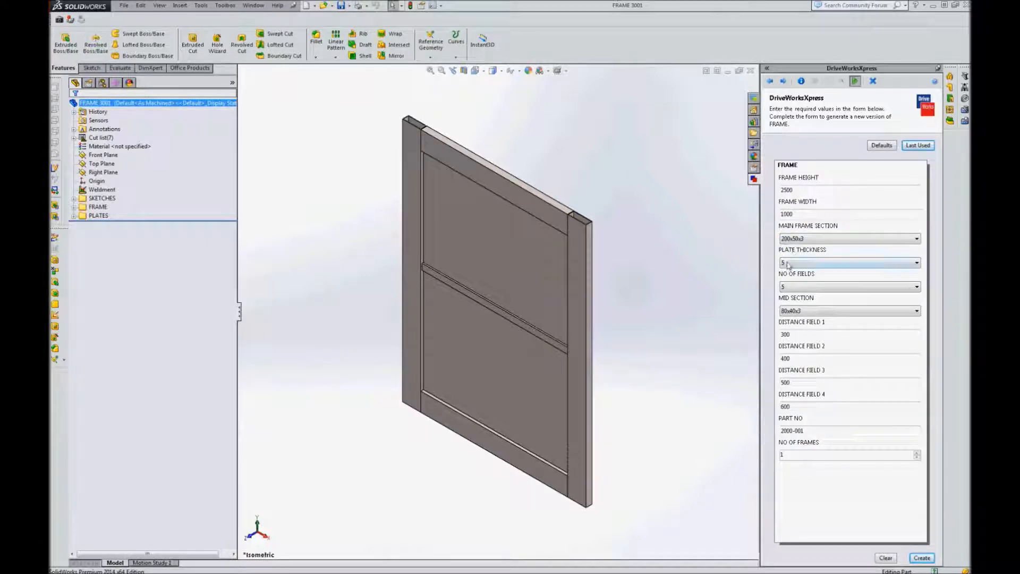
Set the plate thickness to 10, the number of fields to 5 and the mid section to 100x40x3
click(789, 263)
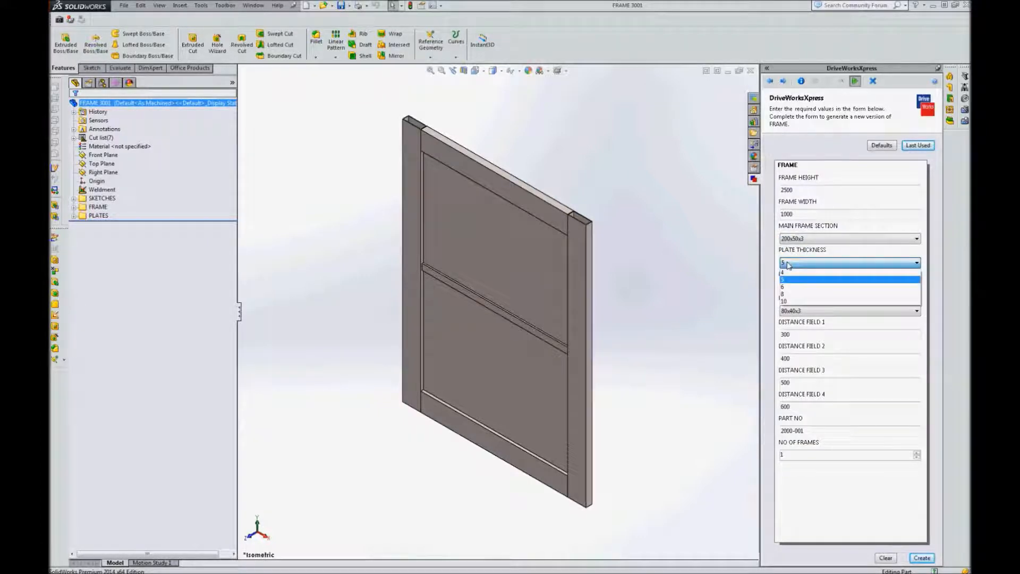
click(785, 301)
click(793, 287)
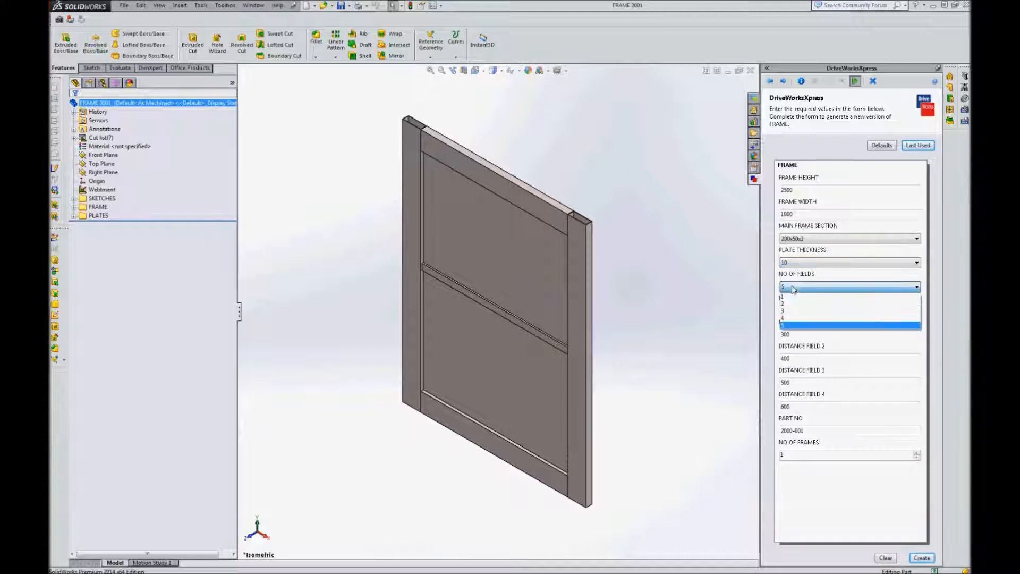
click(785, 326)
click(798, 312)
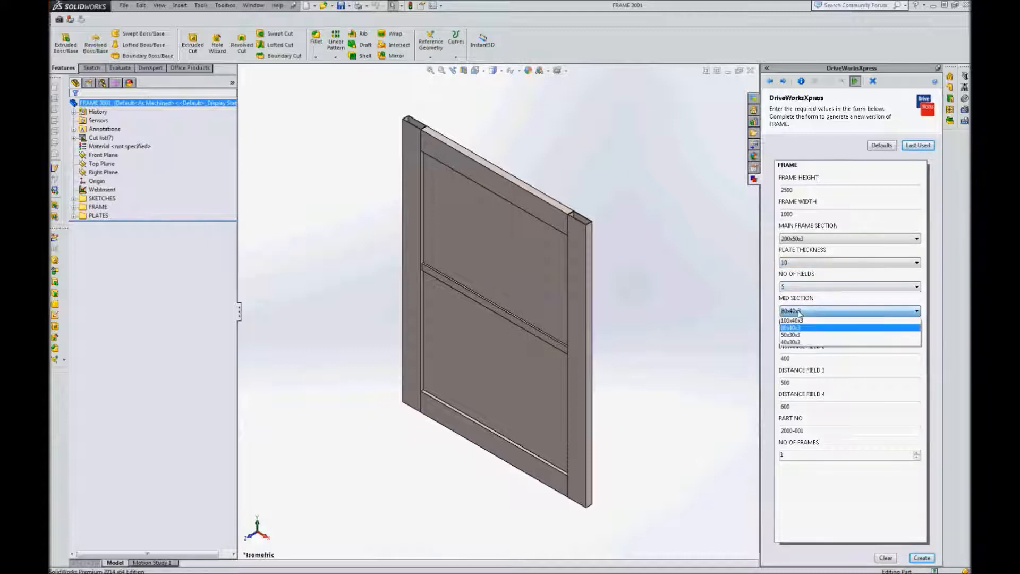
click(799, 321)
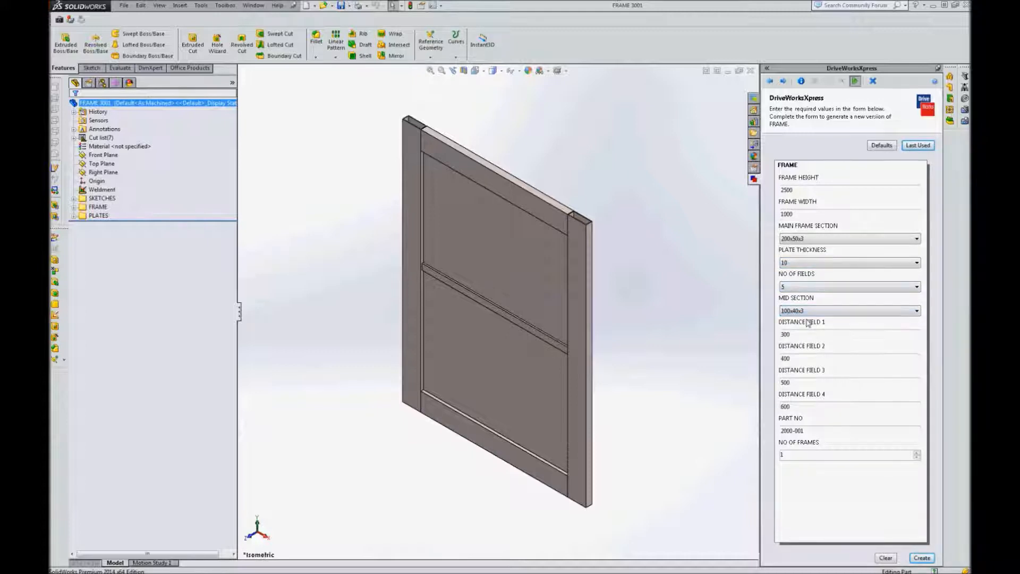
Set distance field 1 to 500 and distance fields 2, 3 and 4 to 300
click(794, 333)
click(793, 357)
key(Tab)
click(800, 405)
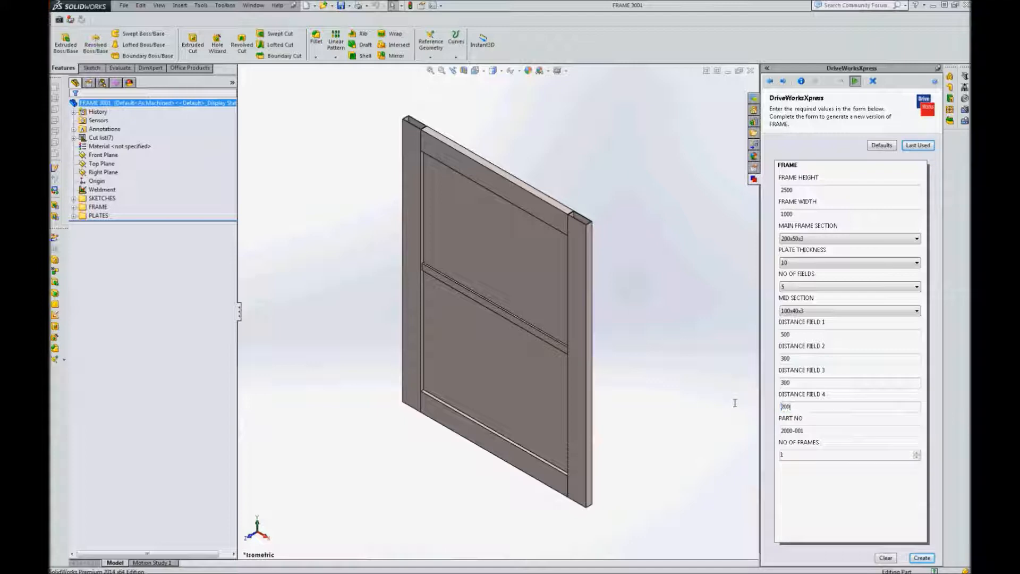
Enter part number 3002 and 3 frames, and generate the new frame model
key(Tab)
text(30)
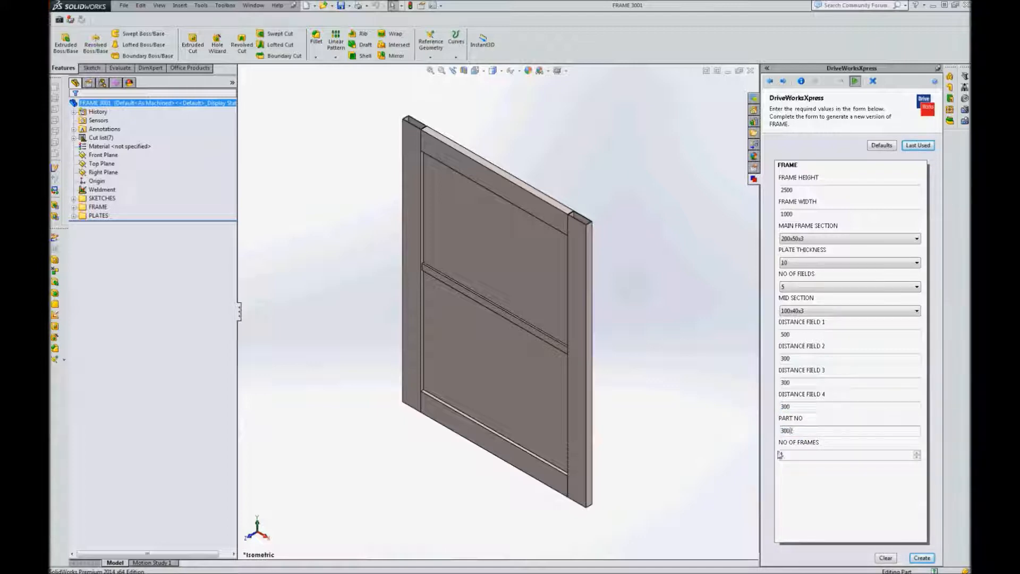
click(917, 453)
click(923, 558)
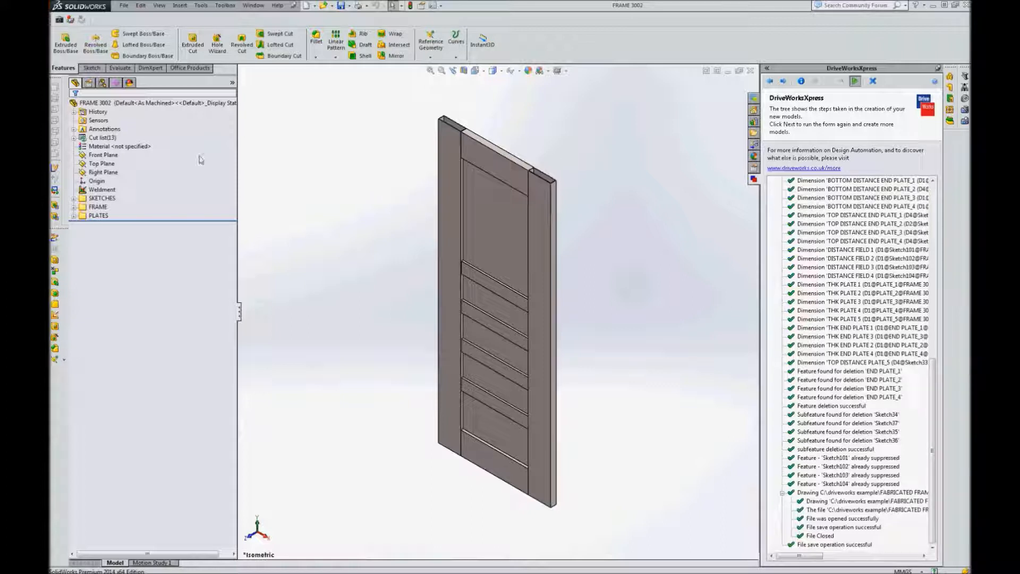
Open the drawing of the FRAME 3002 part and examine its cut lists, section views and detail views
middle_drag(360, 224, 367, 205)
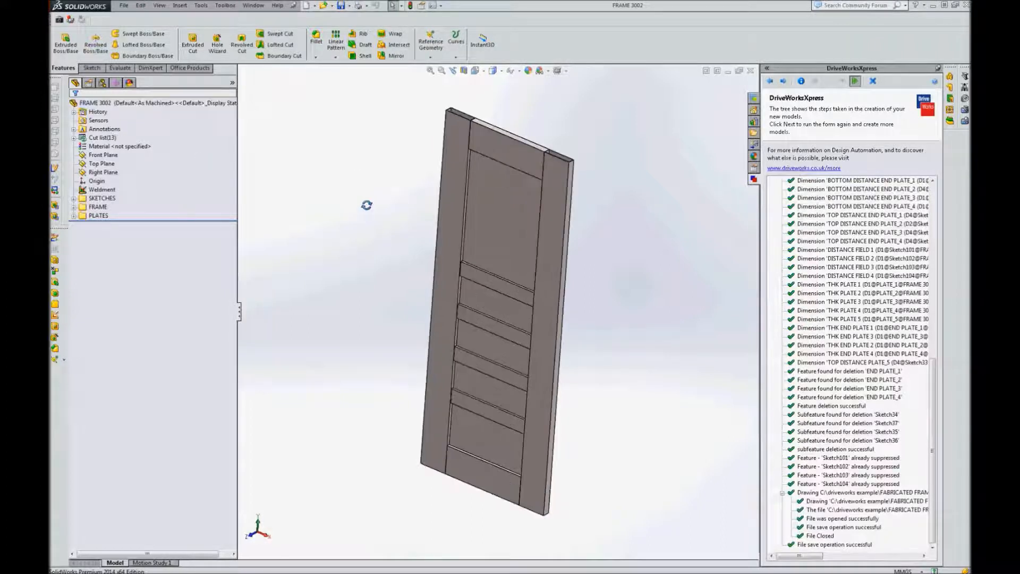
right_click(109, 102)
click(319, 227)
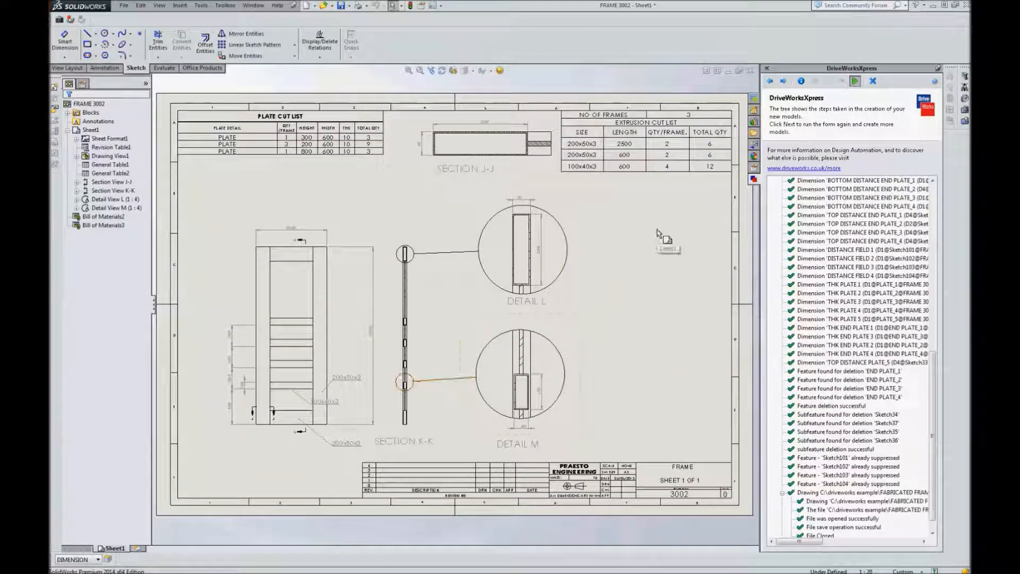
scroll(538, 261, down, 1)
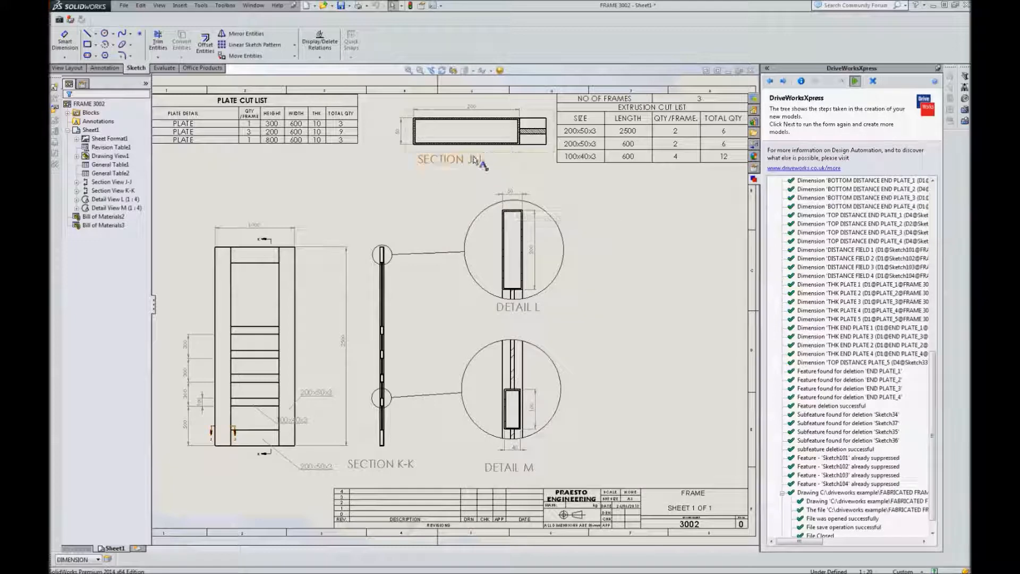
middle_drag(650, 361, 654, 332)
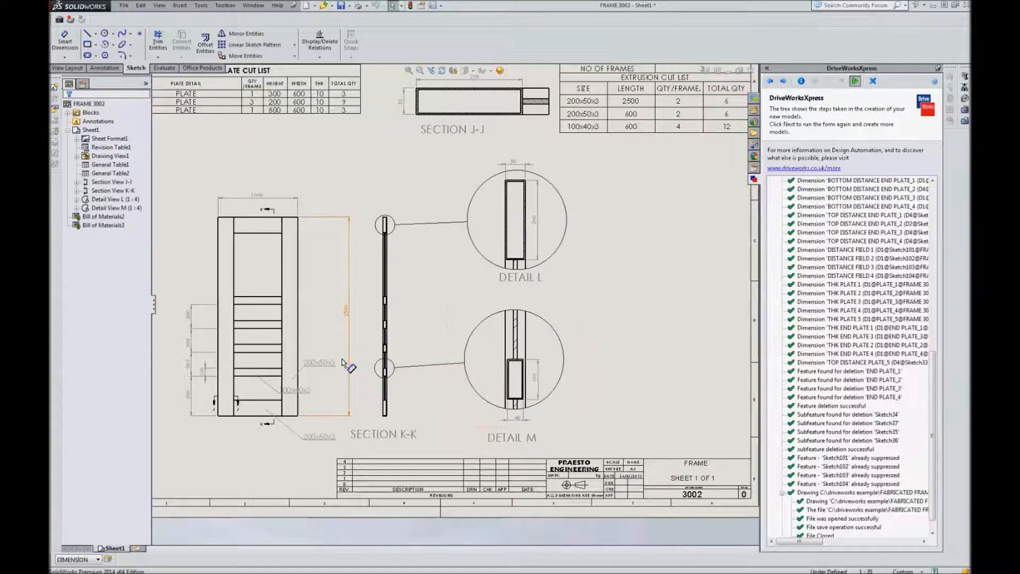
mouse_move(380, 155)
middle_down()
mouse_move(388, 186)
mouse_move(368, 229)
mouse_move(396, 184)
middle_up()
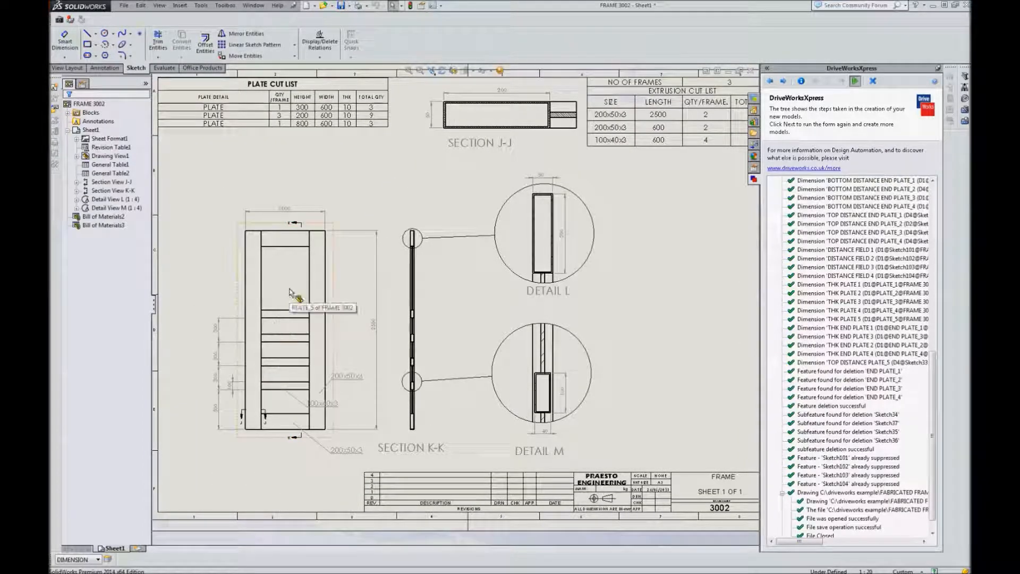
click(675, 315)
click(370, 88)
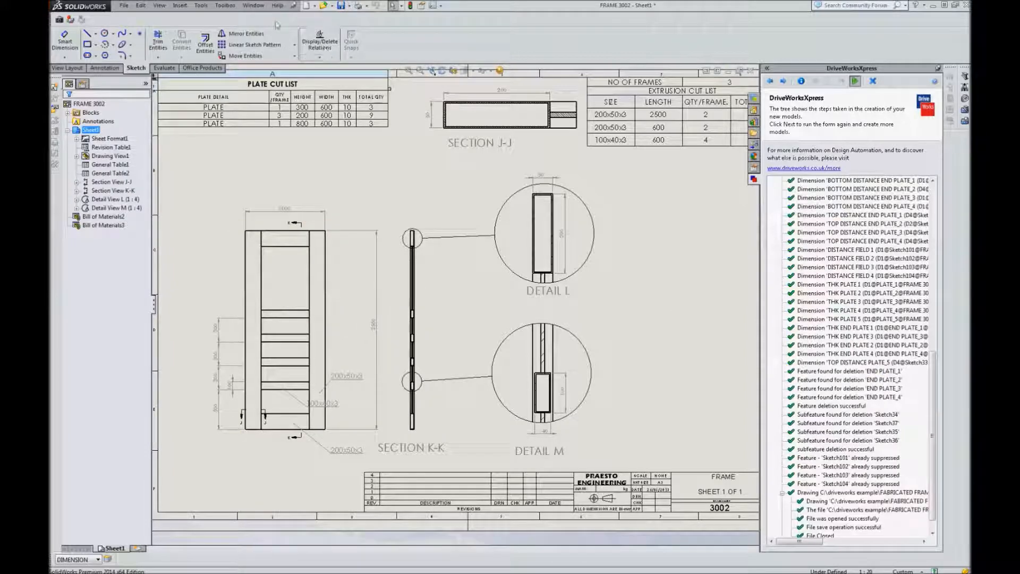
Save and close the FRAME 3002 drawing, and start another new frame form
click(341, 6)
click(752, 75)
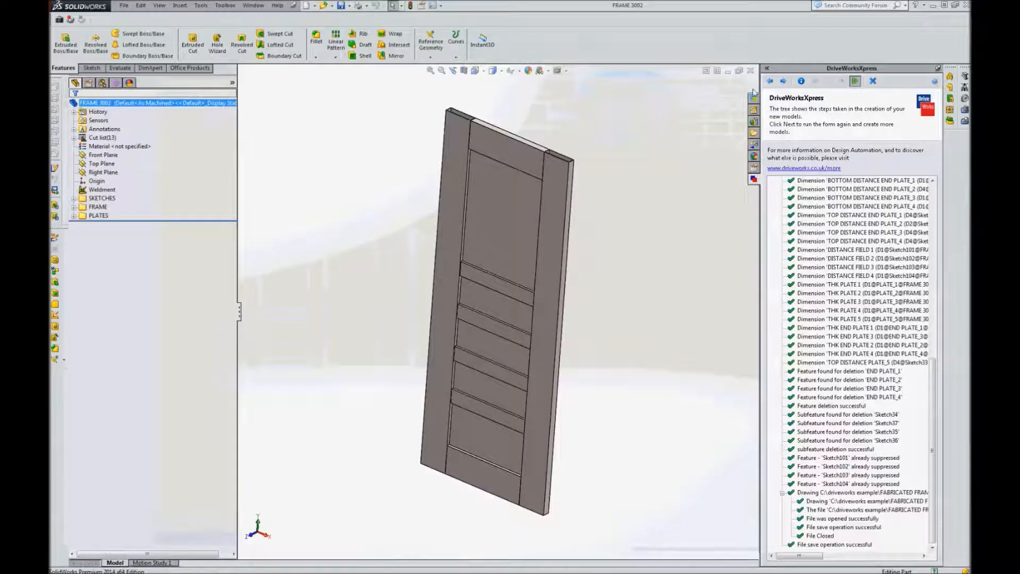
click(785, 81)
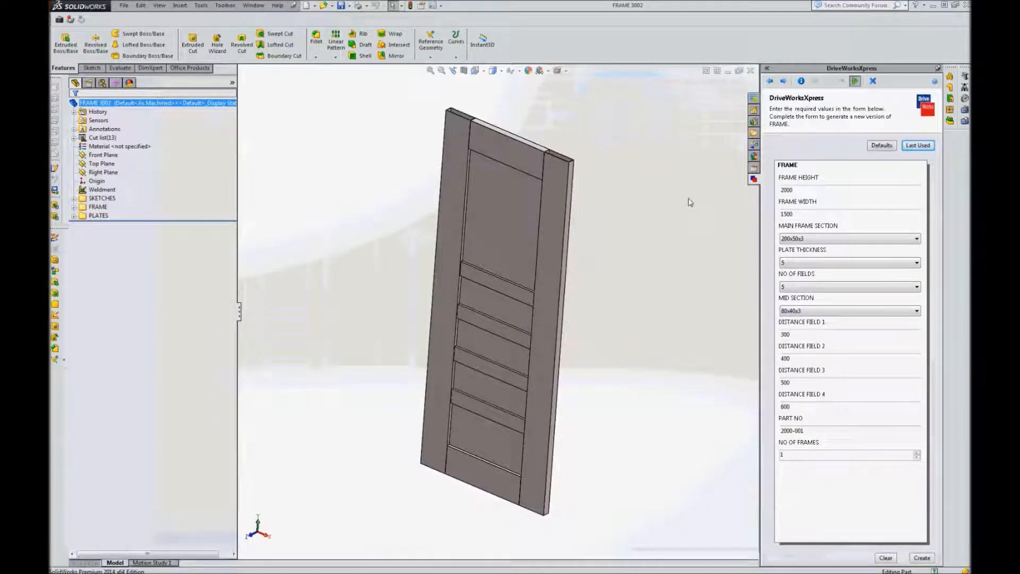
Set the frame height to 3000, the frame width to 2000 and the main frame section to 80x40x3
drag(797, 188, 735, 182)
key(Tab)
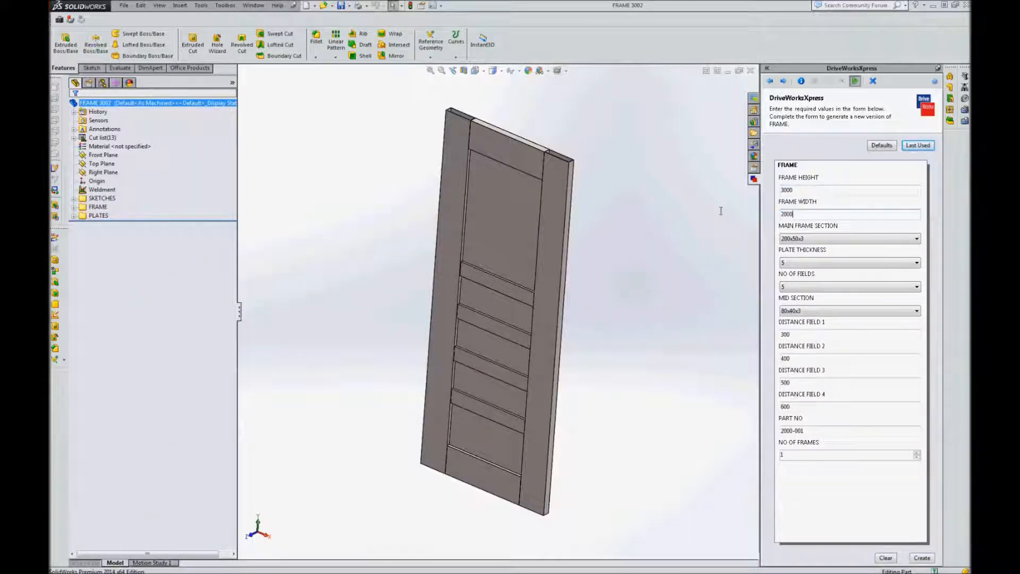
click(797, 239)
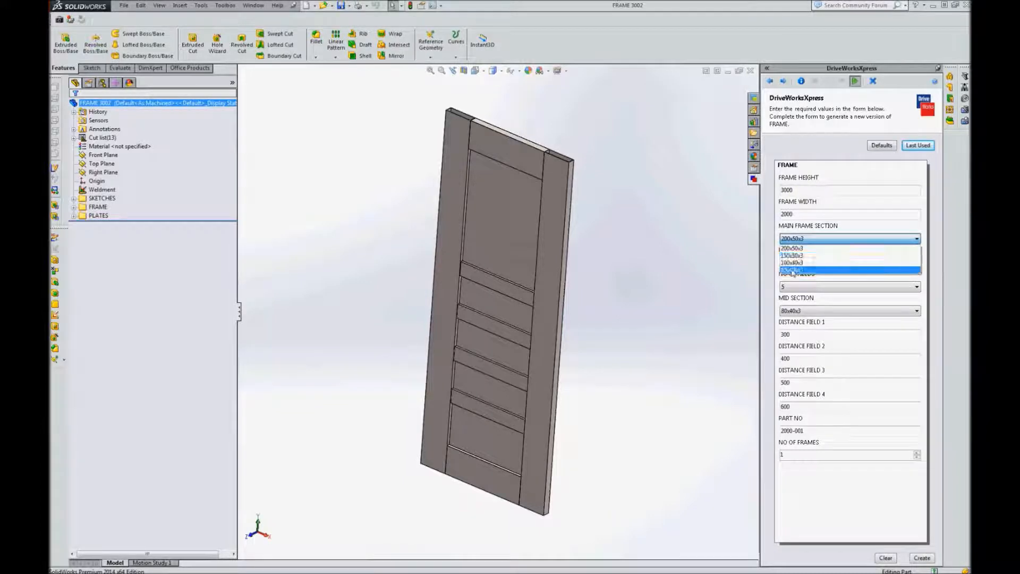
click(792, 271)
Set the plate thickness to 5 and the number of fields to 1
click(790, 263)
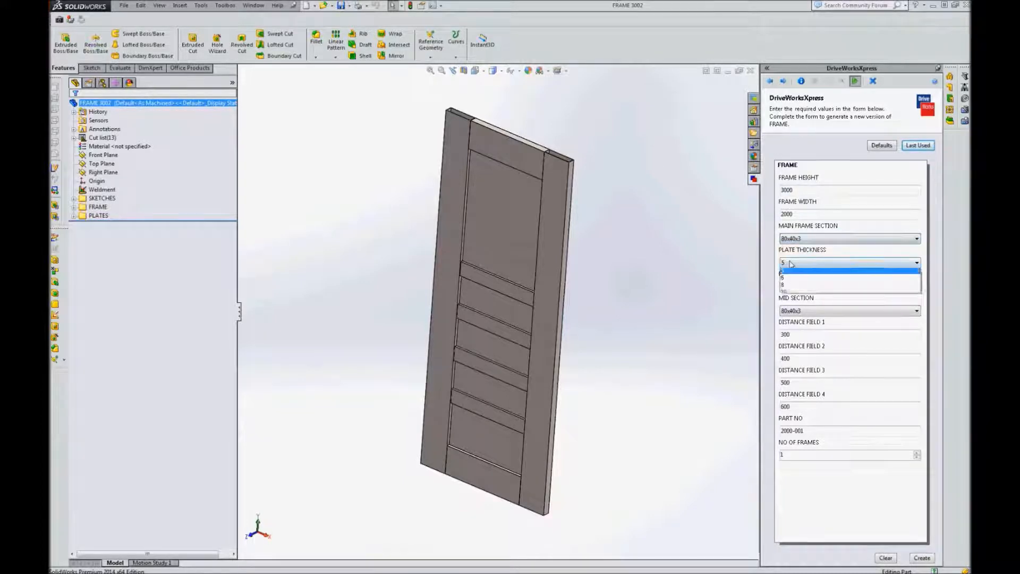
click(789, 280)
click(790, 287)
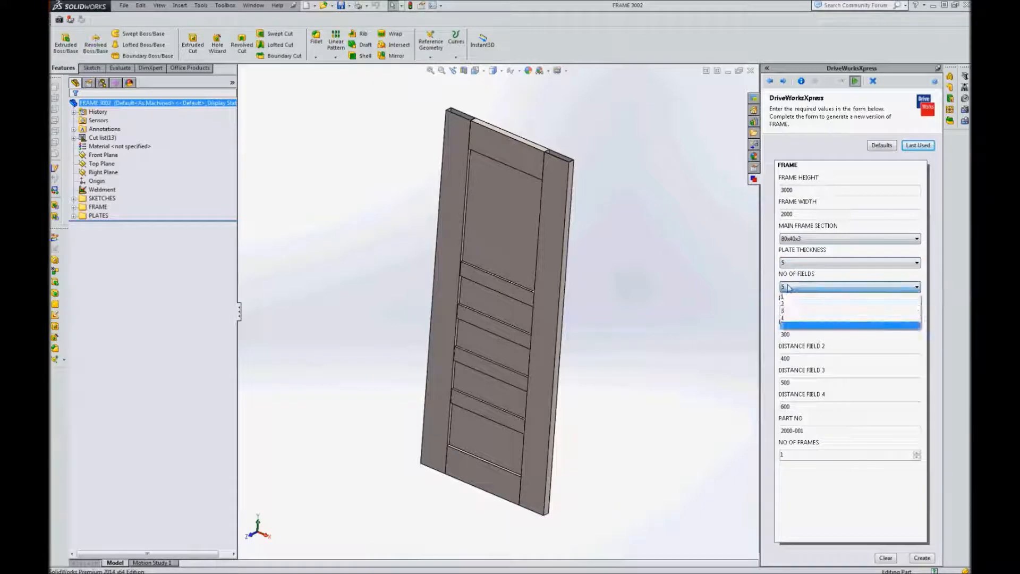
click(788, 299)
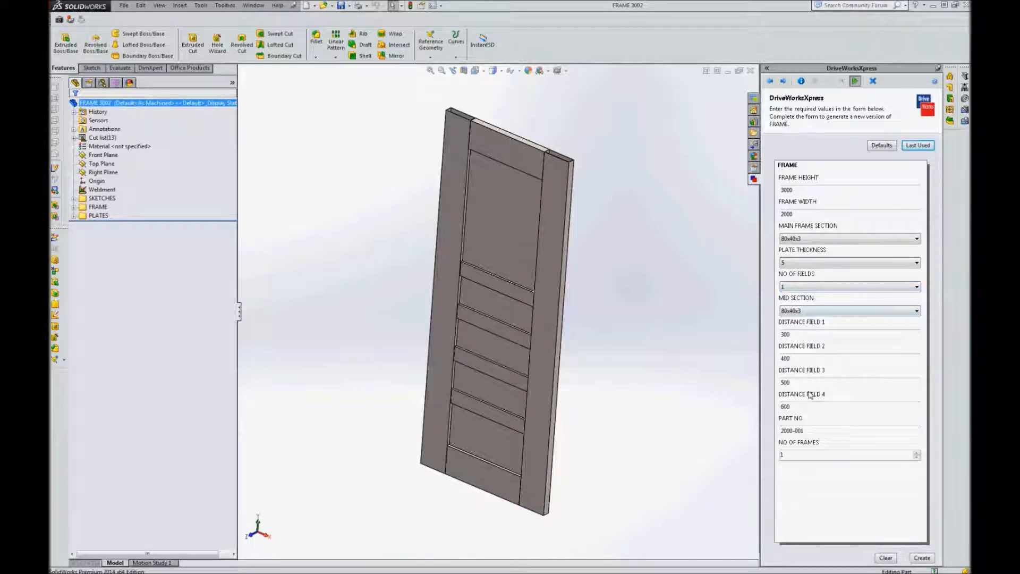
Enter part number 30003 and 5 frames, and generate the new frame model
drag(811, 429, 717, 424)
text(30003)
click(917, 453)
click(917, 452)
click(922, 558)
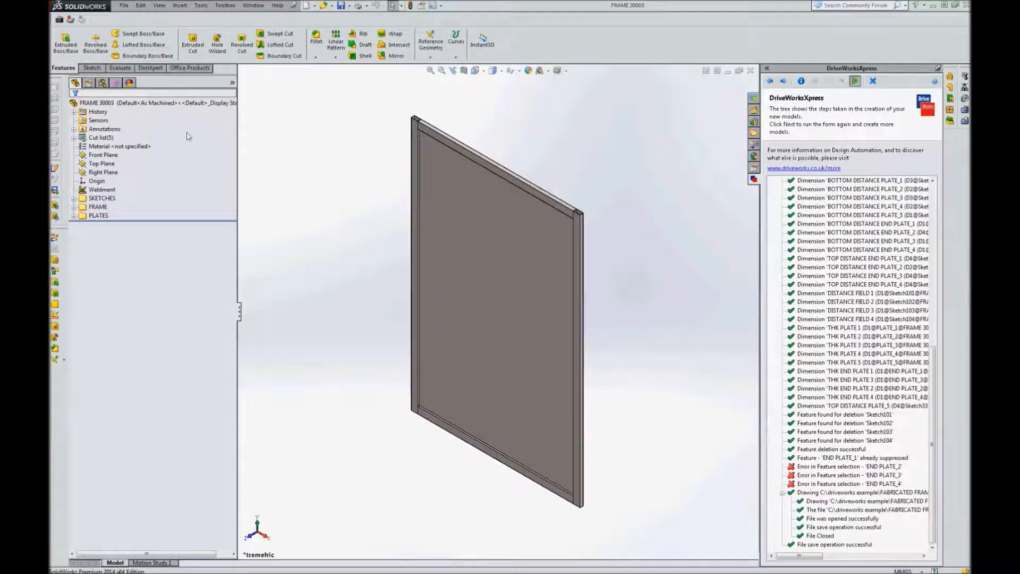
Open the drawing of the FRAME 30003 part and move the front view and Section K-K apart
right_click(146, 103)
click(170, 135)
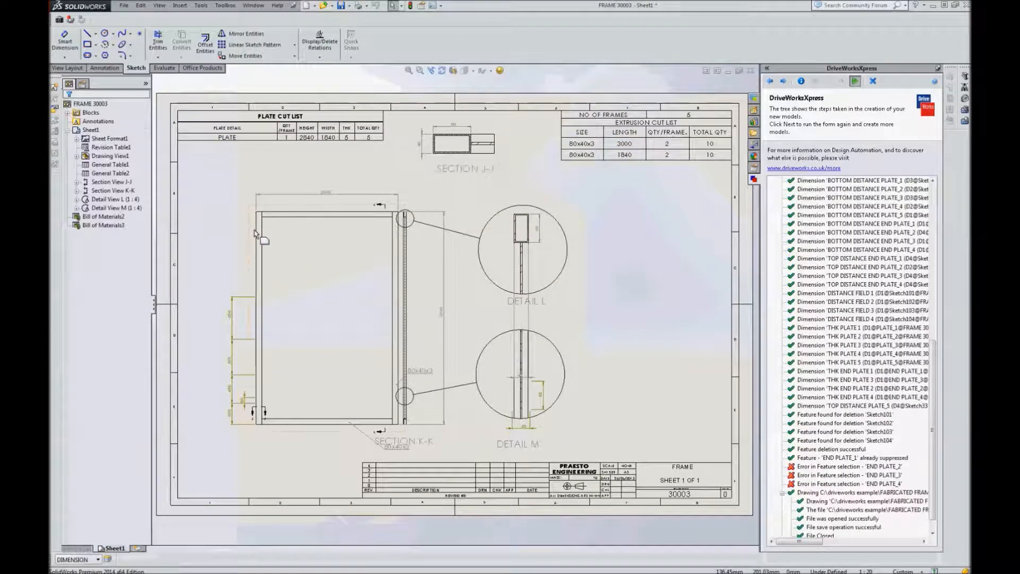
click(253, 234)
drag(245, 230, 221, 222)
drag(417, 279, 456, 280)
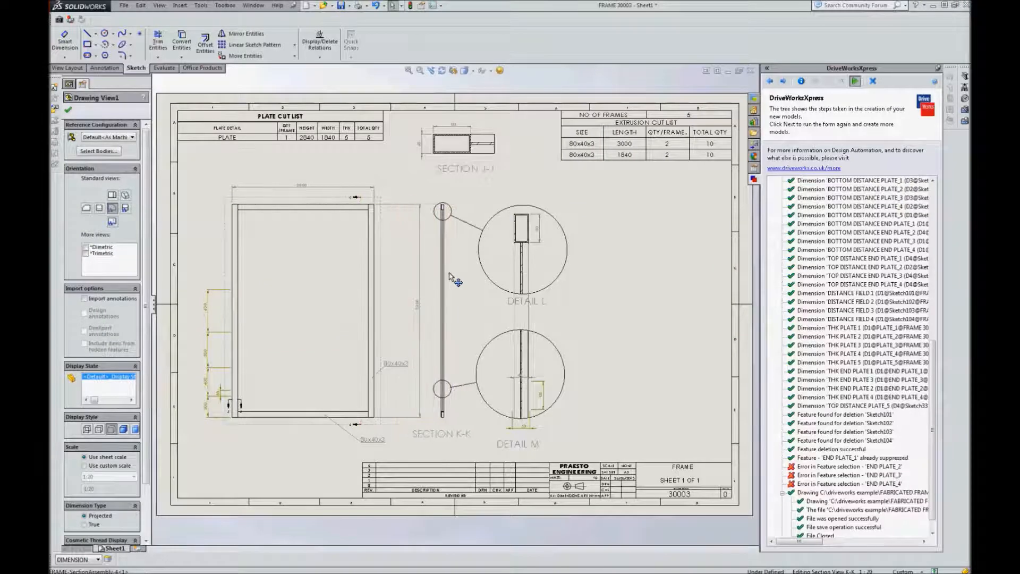
Delete the dangling field distance dimensions beside the front view and remove Detail View M
click(206, 306)
key(Delete)
drag(195, 309, 234, 426)
key(Delete)
click(487, 332)
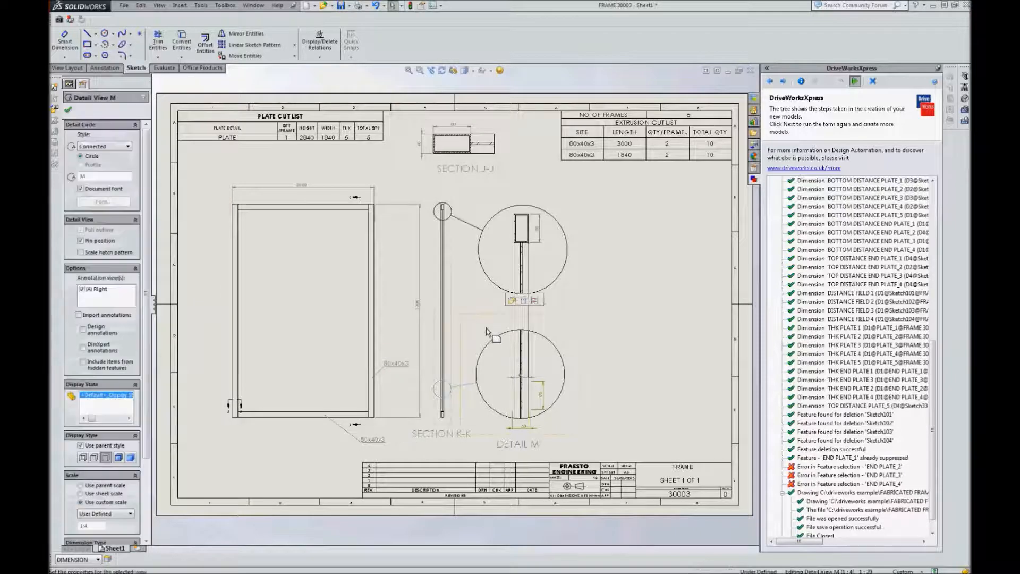
key(Delete)
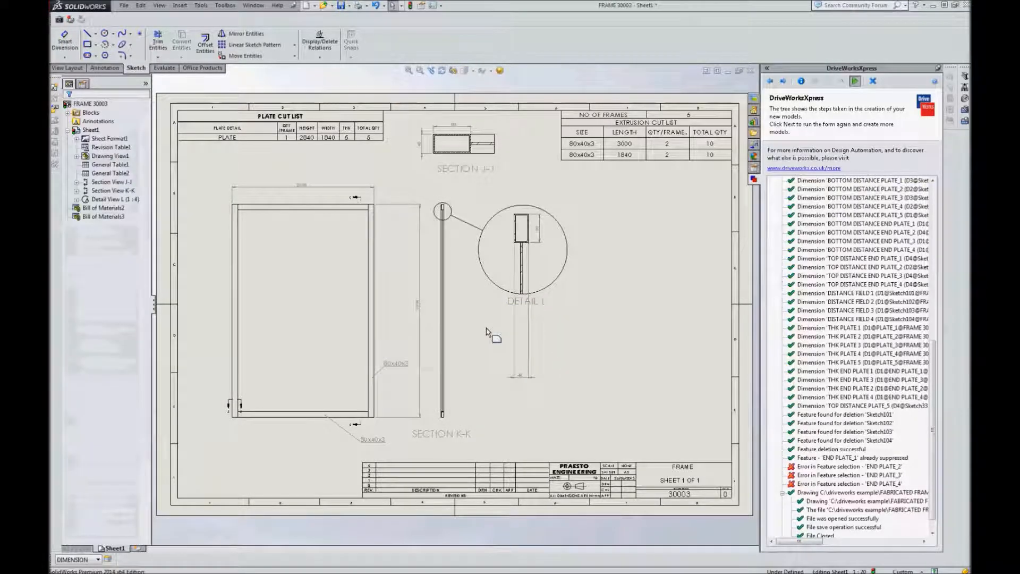
Move the horizontal tube dimension from below Detail L to just above it, and save and close the FRAME 30003 drawing
drag(521, 374, 521, 190)
click(618, 269)
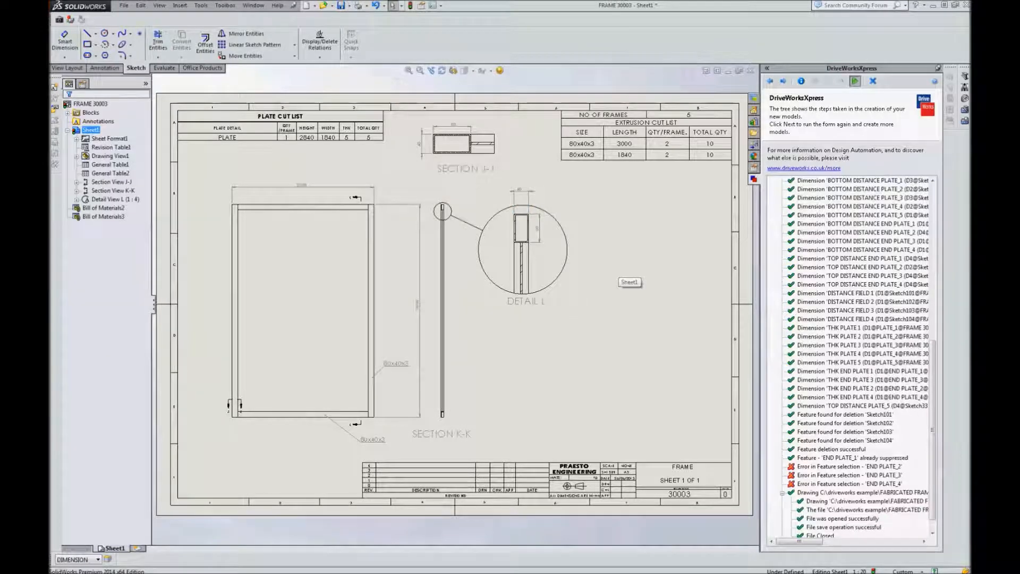
click(342, 5)
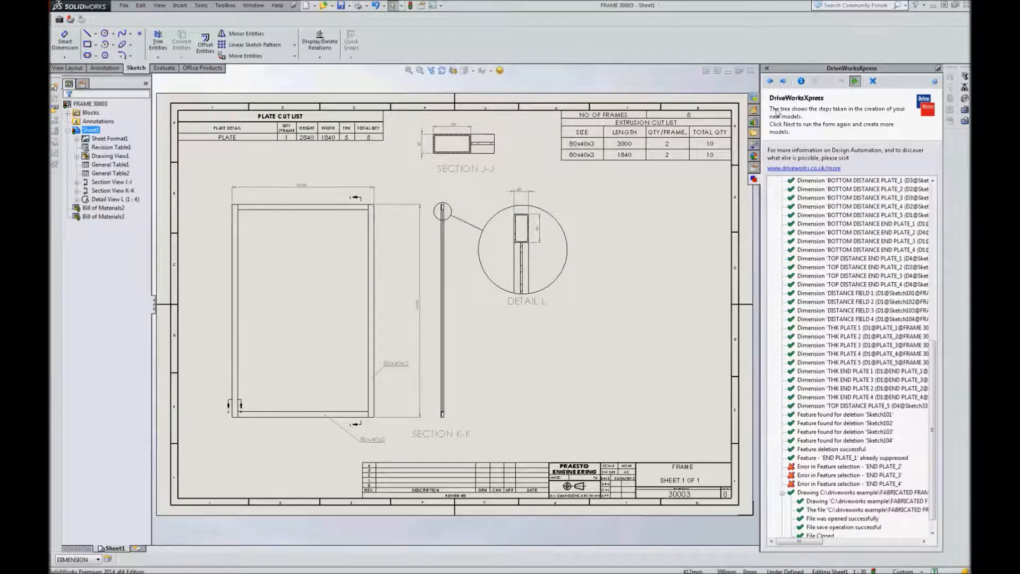
click(751, 71)
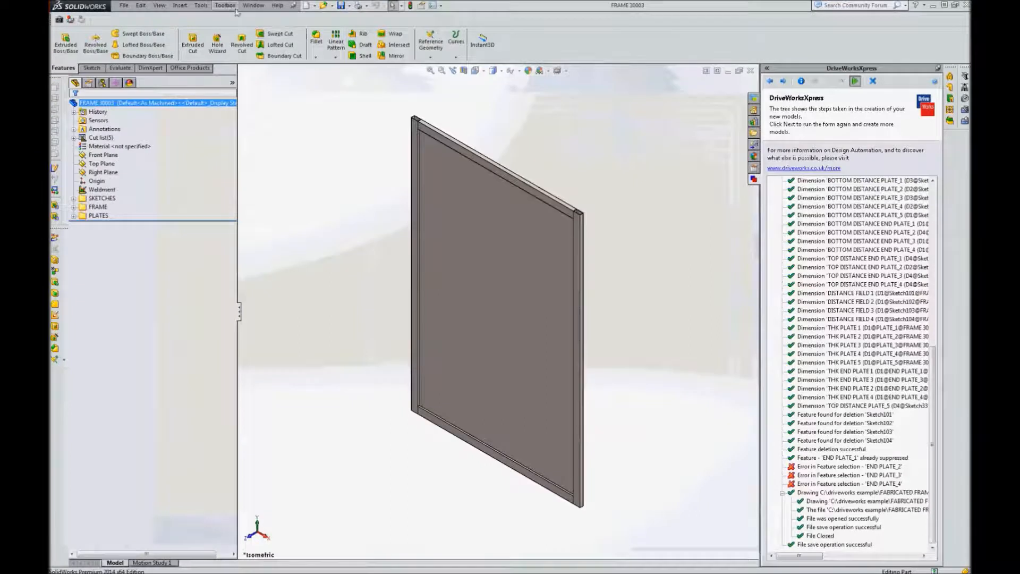
Tile the three generated frame models horizontally and rotate the FRAME 3002 model to compare the variants
click(254, 6)
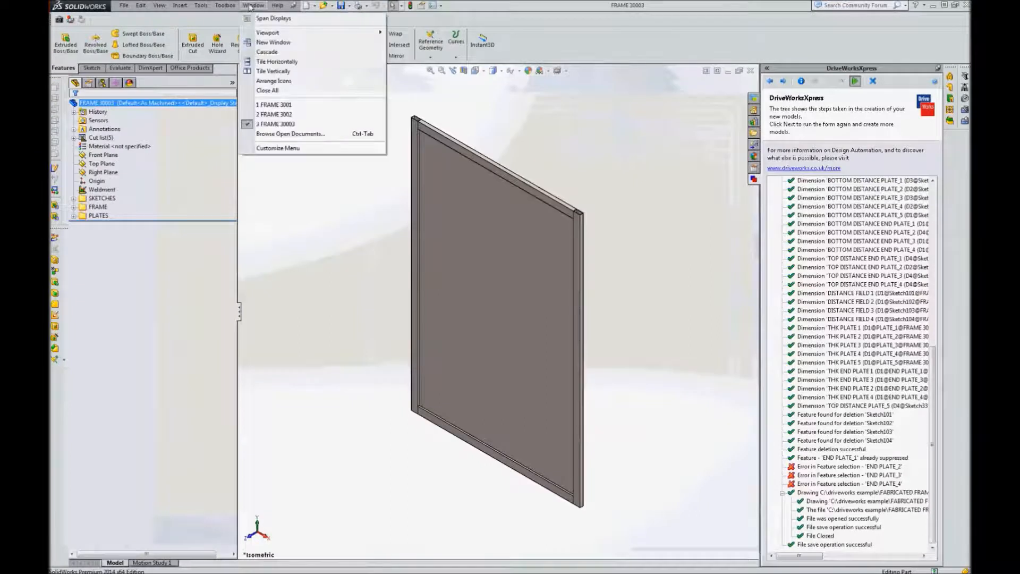
click(275, 62)
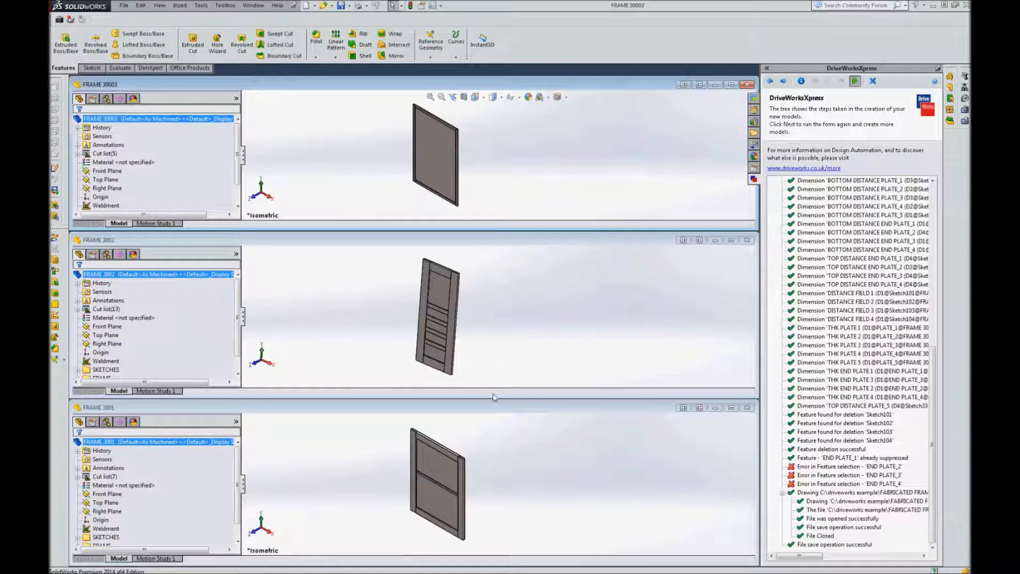
click(476, 304)
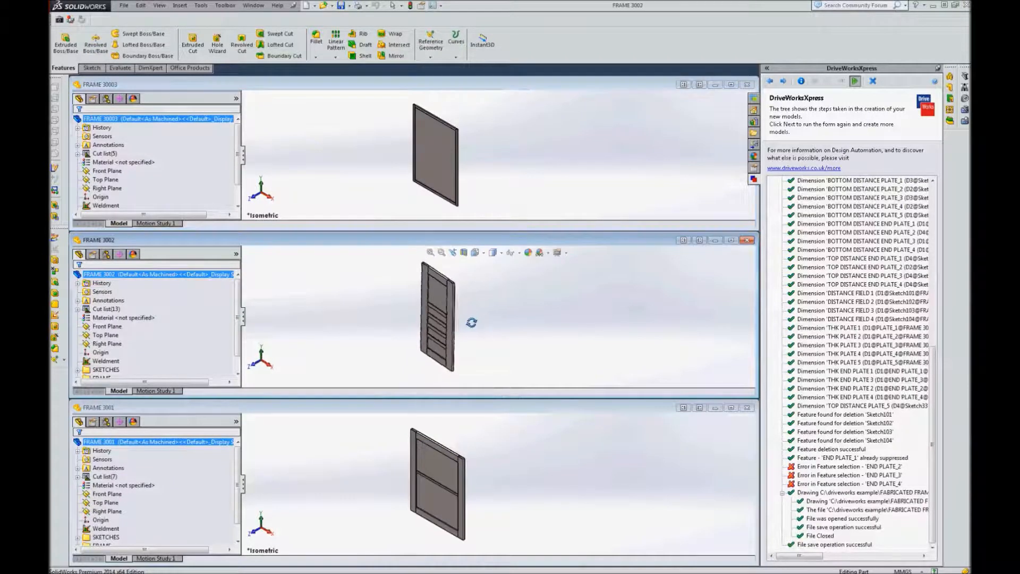
Close the three generated frame models
click(747, 240)
click(747, 408)
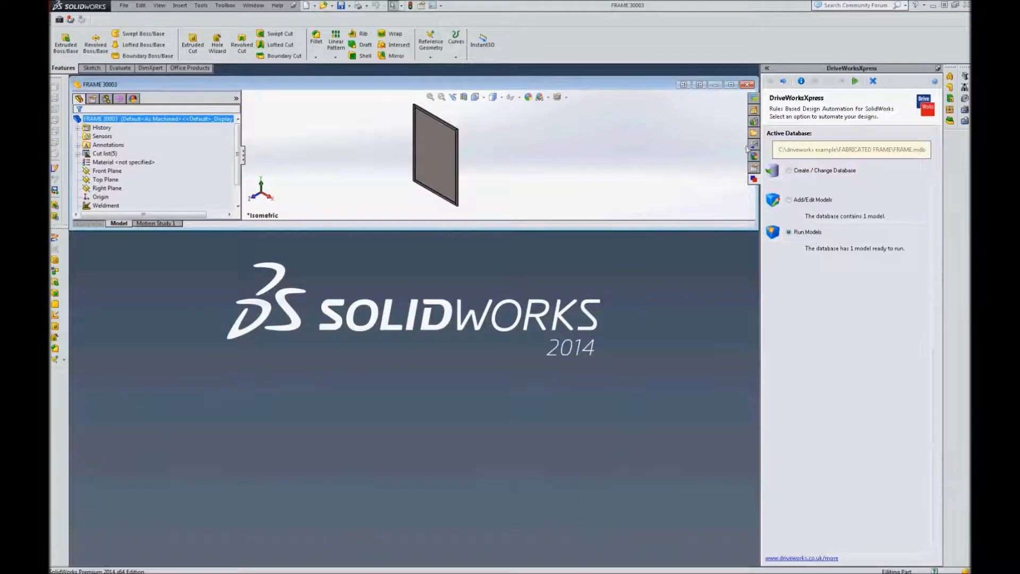
click(747, 85)
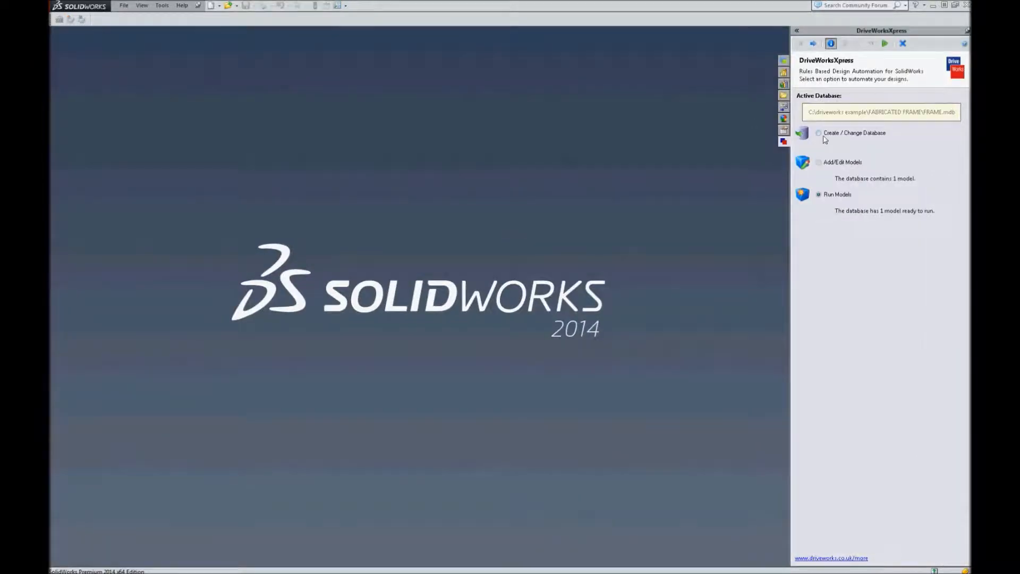
Change the DriveWorksXpress database to CABINET from the CABINET folder and open its model form
click(813, 43)
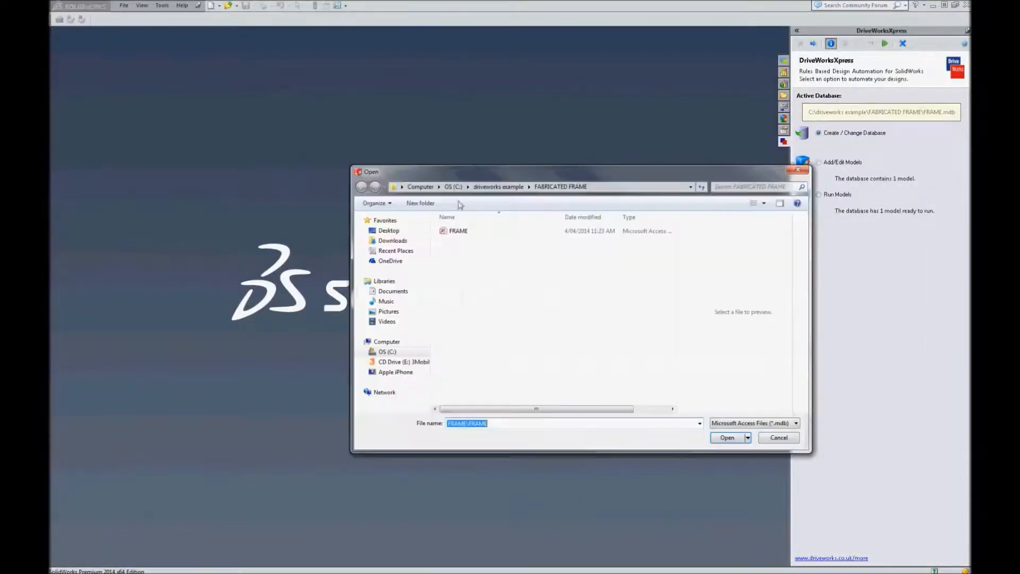
click(495, 188)
double_click(460, 230)
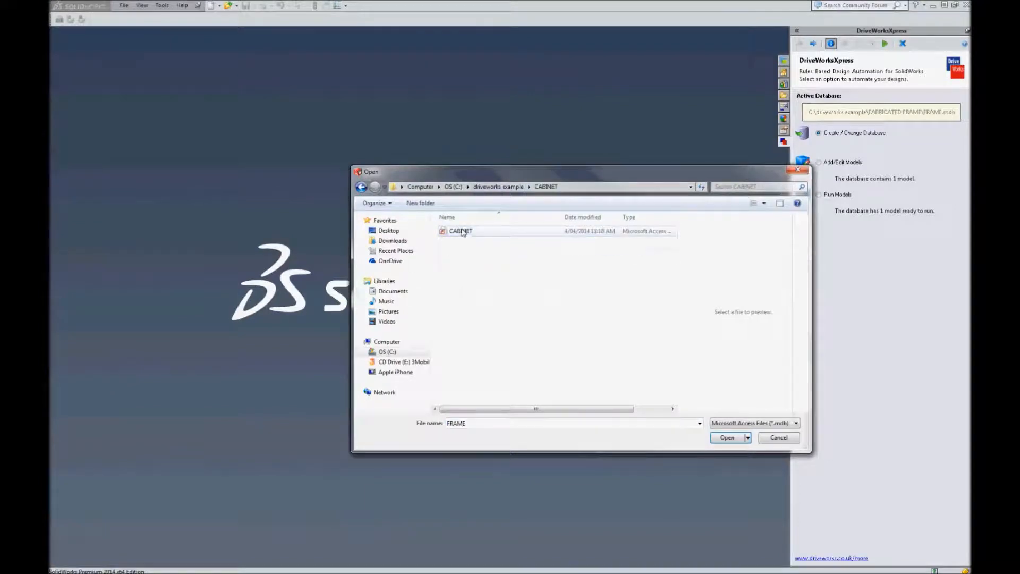
click(727, 438)
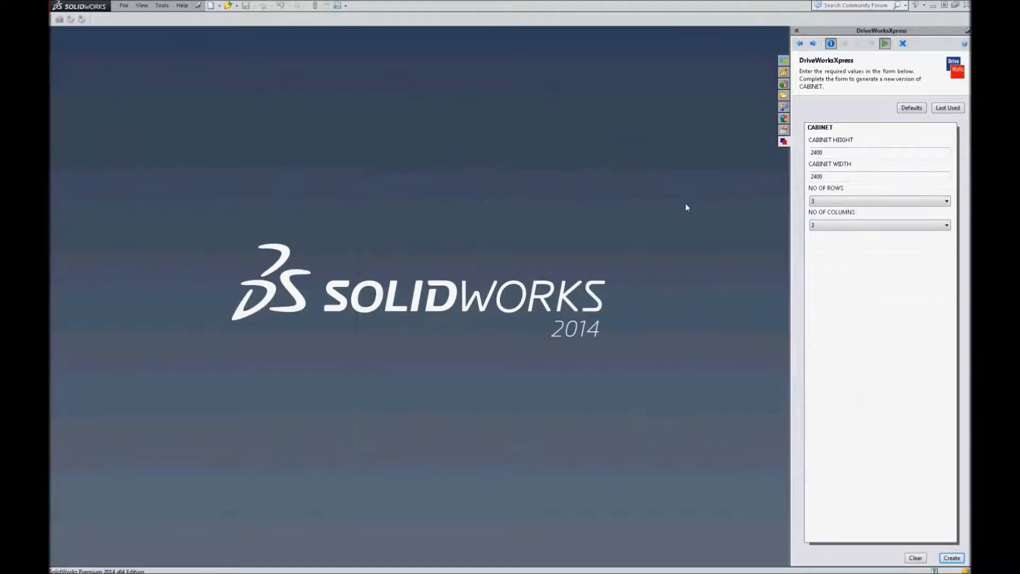
Set the cabinet height to 3000 and the cabinet width to 2000
click(830, 152)
text(3000)
click(827, 175)
text(2000)
Generate the cabinet with 3 rows and 2 columns, and maximize the new model's window
click(819, 201)
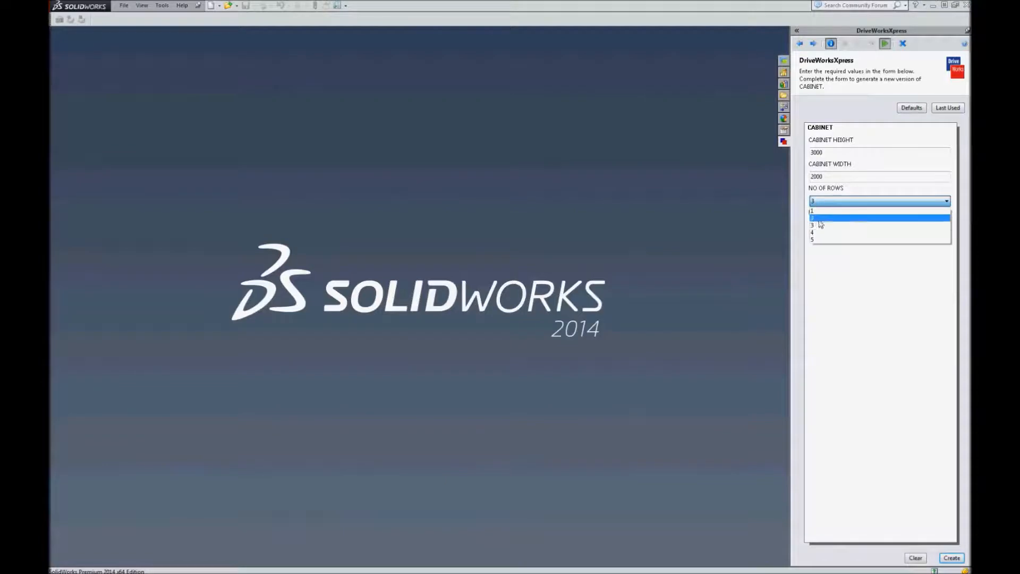
click(818, 225)
click(817, 225)
click(816, 246)
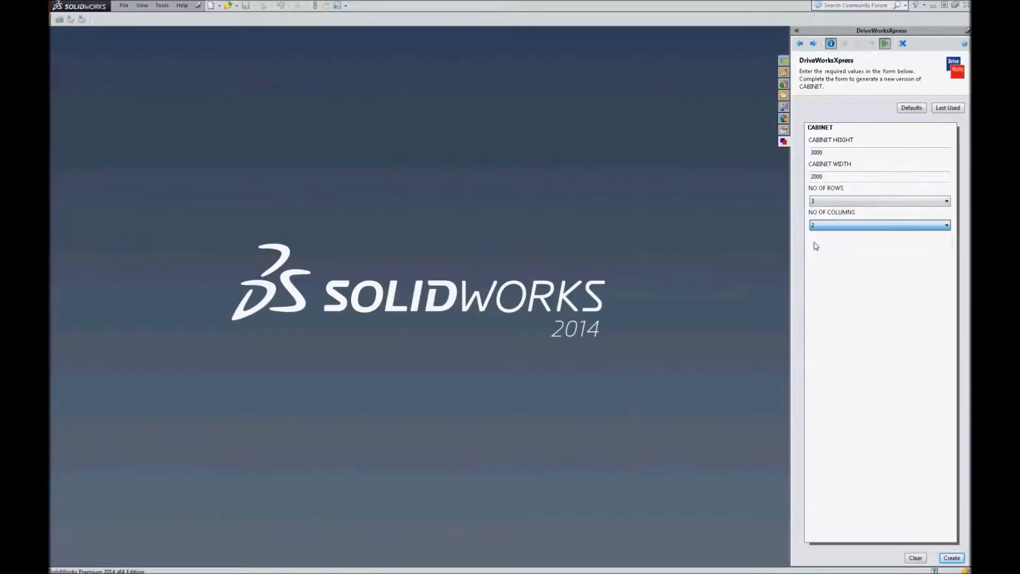
click(947, 558)
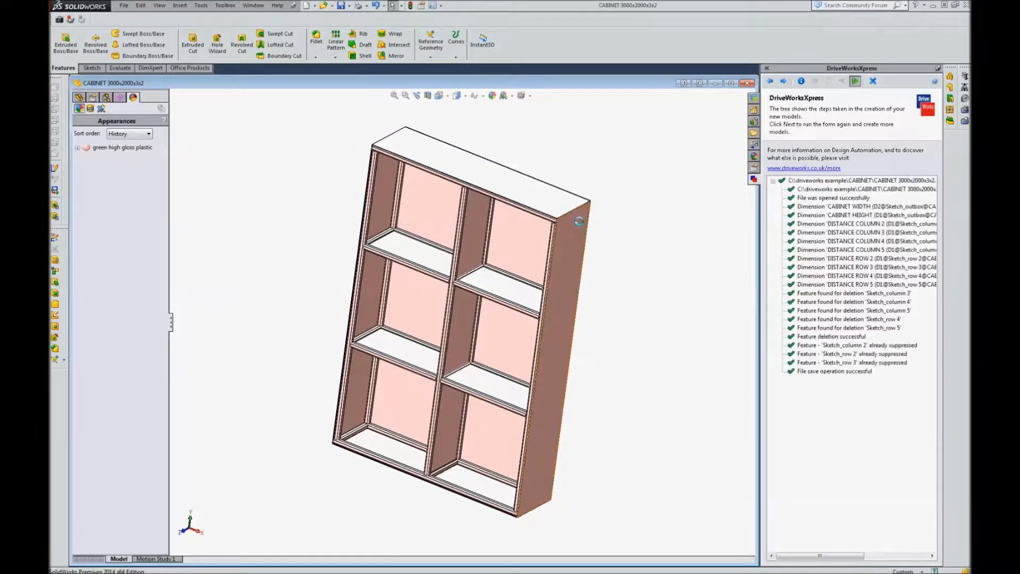
click(731, 84)
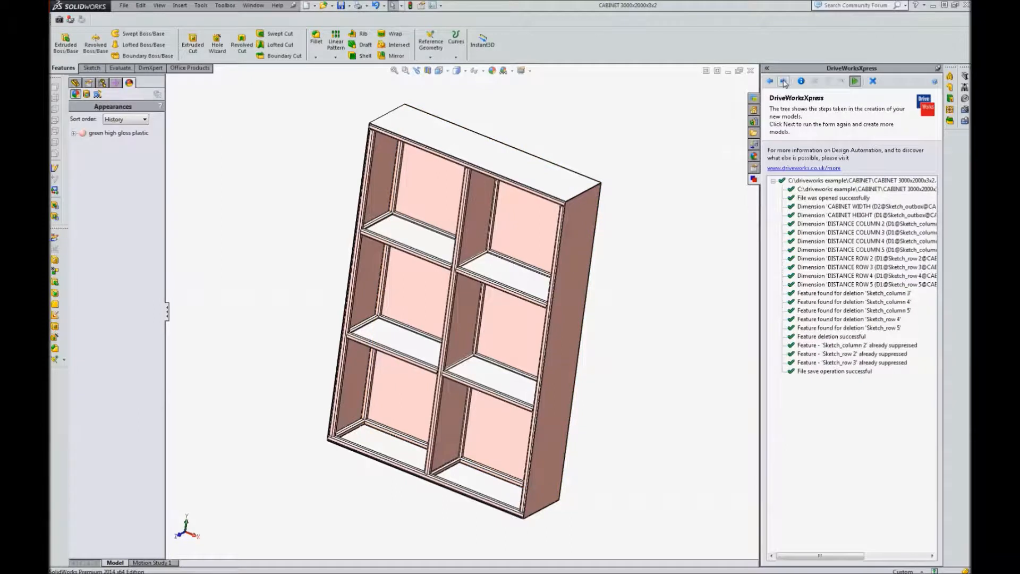
Reuse the last used form values with 5 rows and 1 column, and generate a second cabinet
click(784, 81)
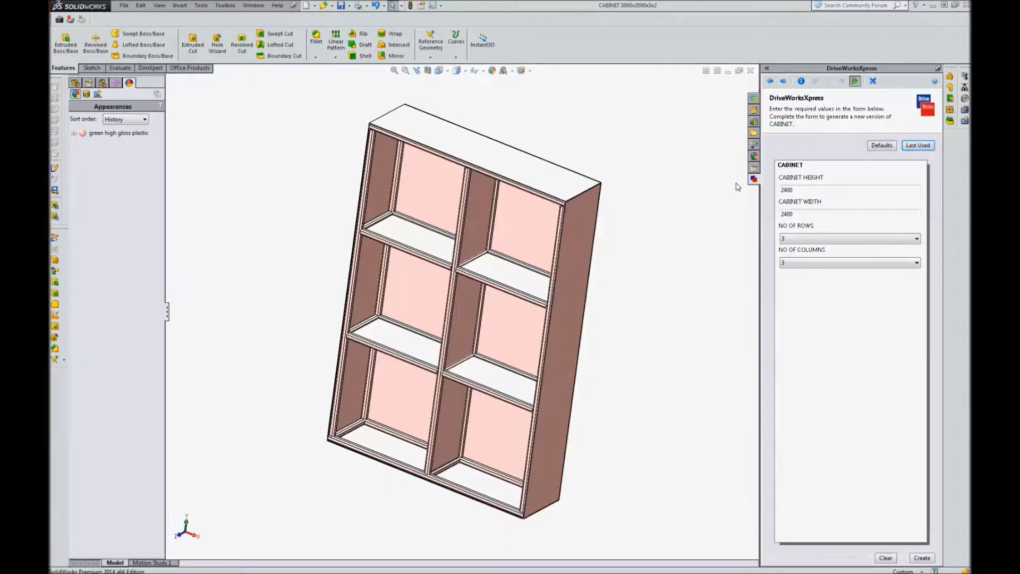
click(919, 146)
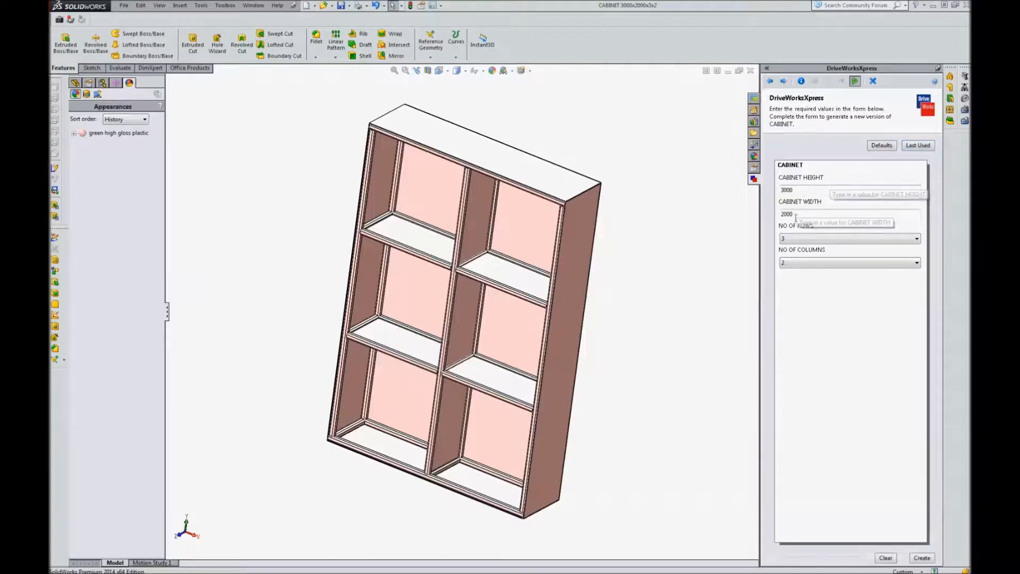
click(792, 239)
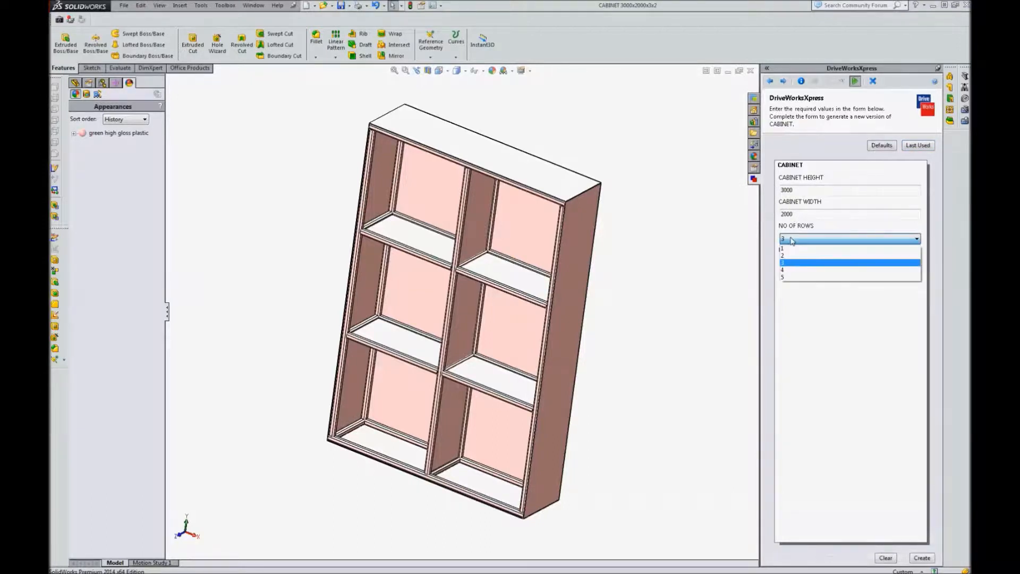
click(789, 277)
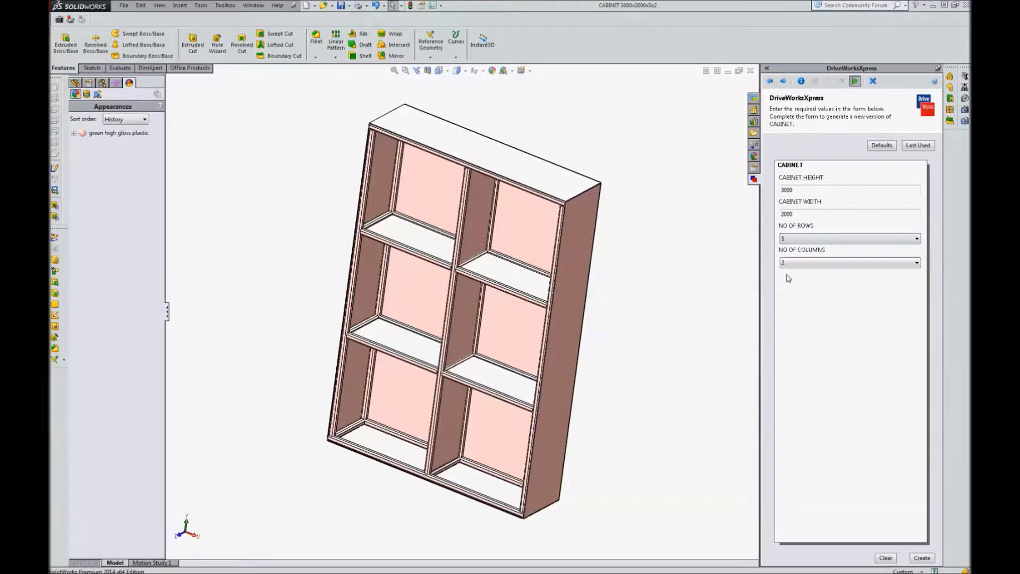
click(792, 263)
click(789, 272)
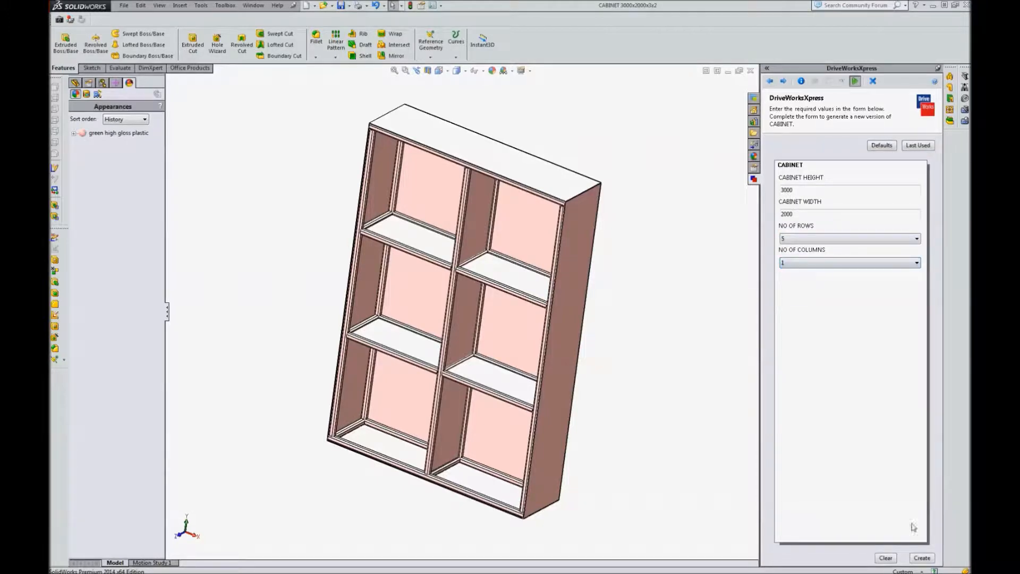
click(922, 558)
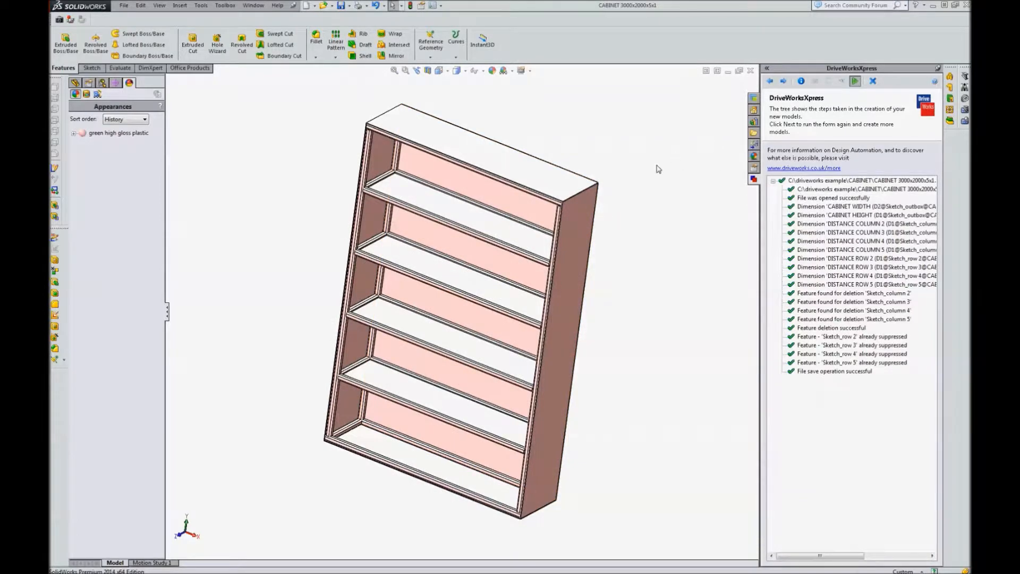
Run the cabinet form again with a cabinet height of 1000 and a cabinet width of 4000
click(784, 81)
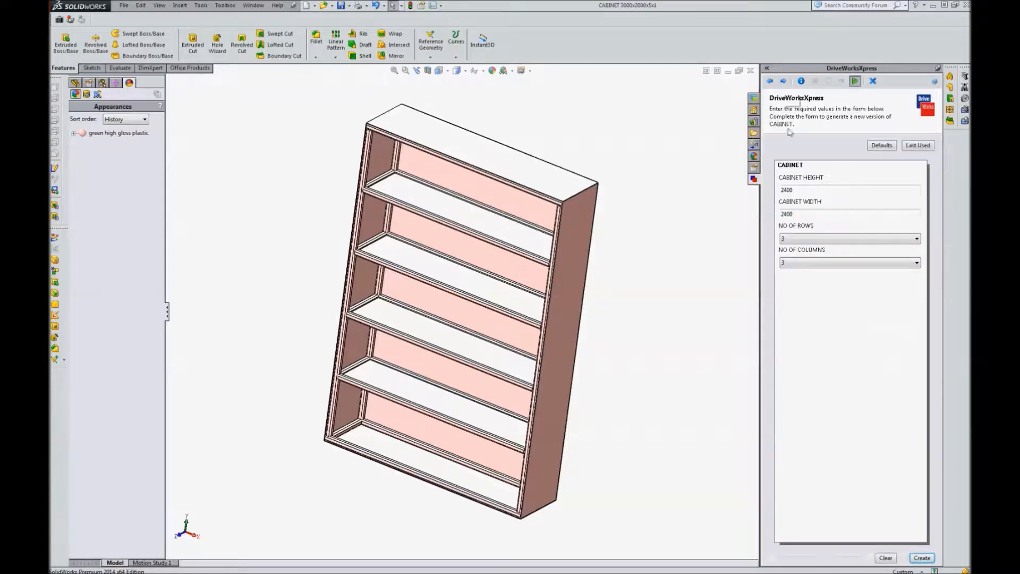
double_click(787, 190)
text(1000)
key(Tab)
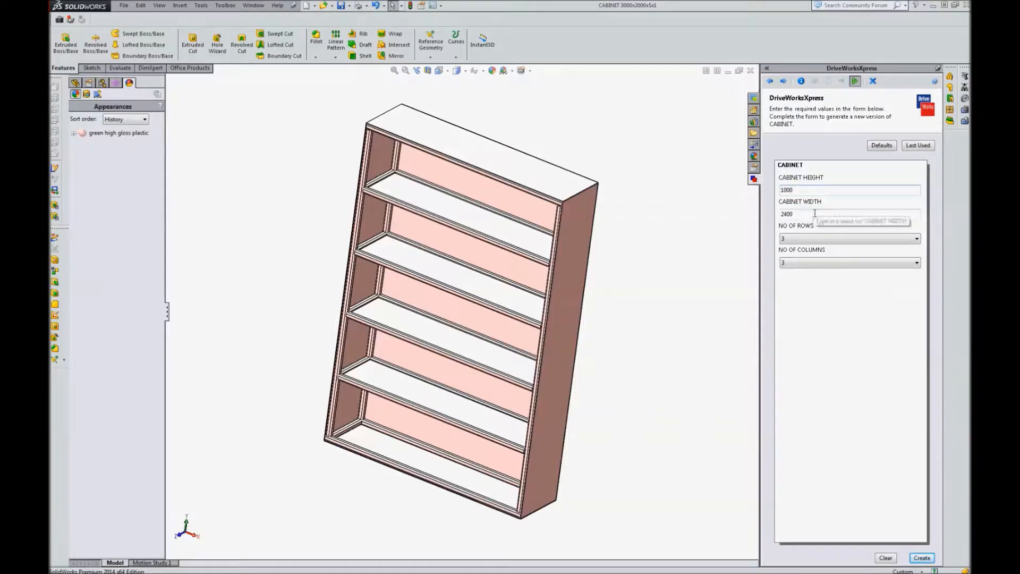
text(400)
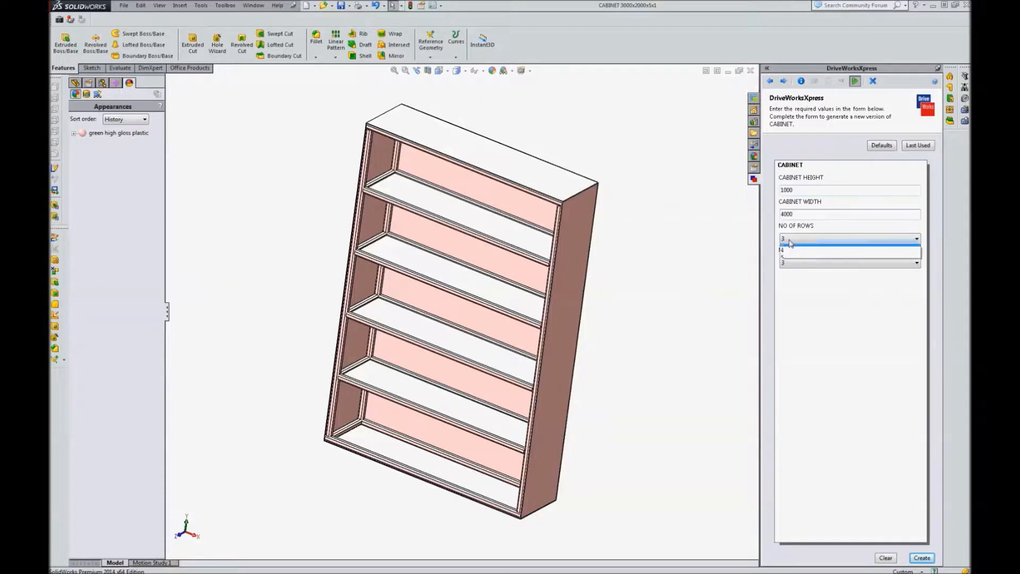
Set the number of rows to 1 and the number of columns to 5, and generate the third cabinet
click(791, 242)
click(791, 248)
click(791, 262)
click(791, 301)
click(914, 556)
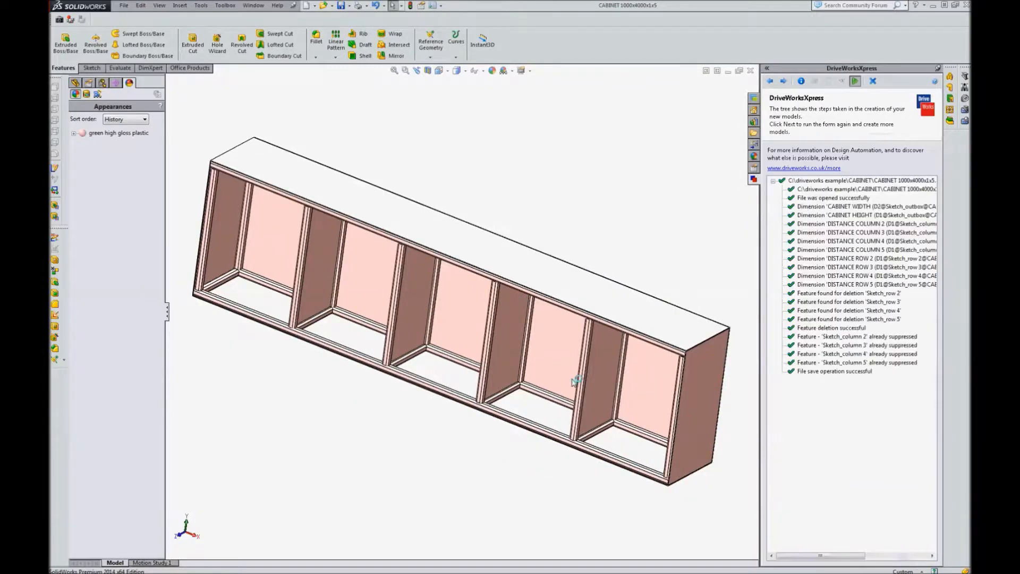
Tile the three generated cabinet models horizontally to compare them
click(253, 5)
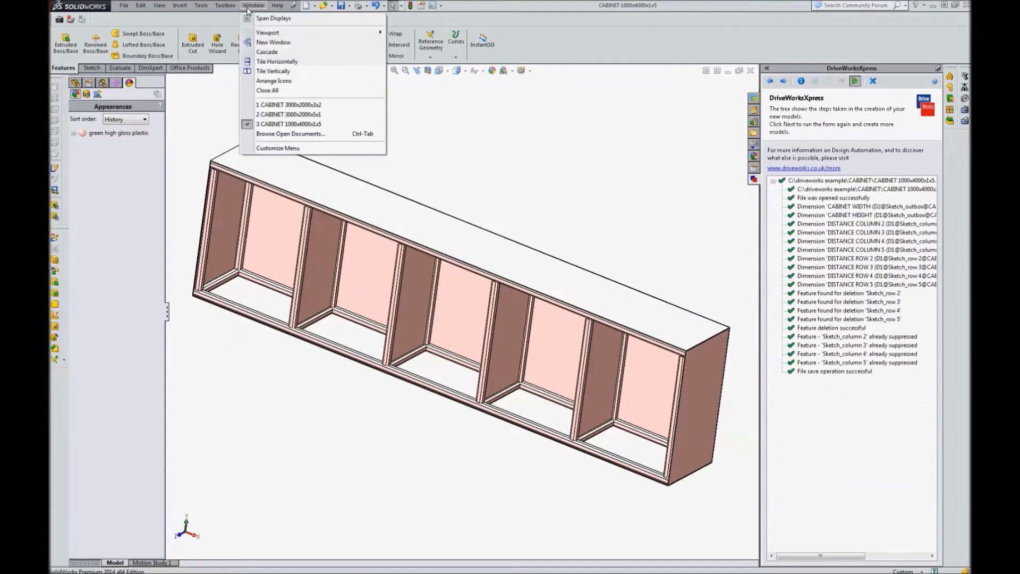
click(275, 62)
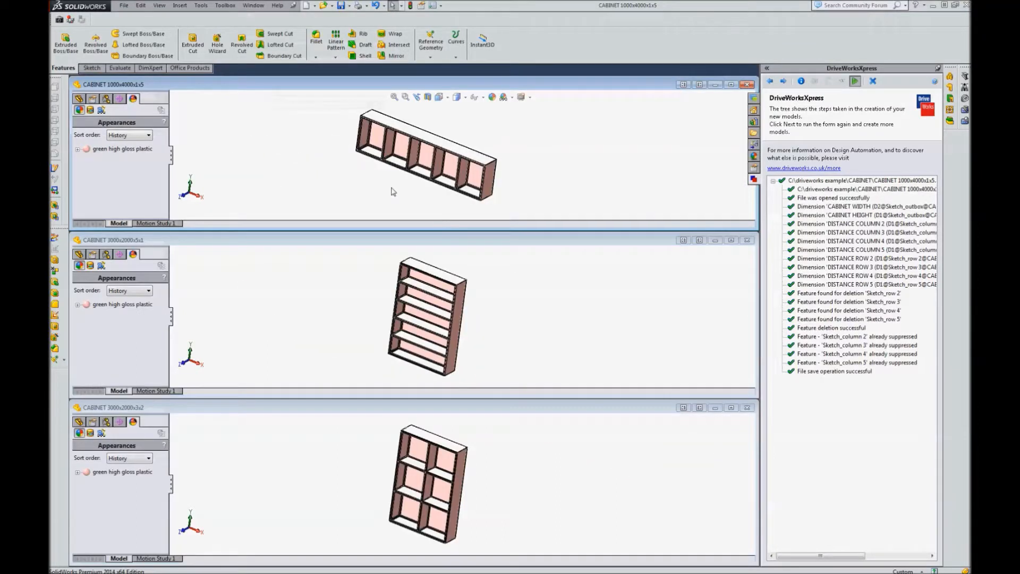